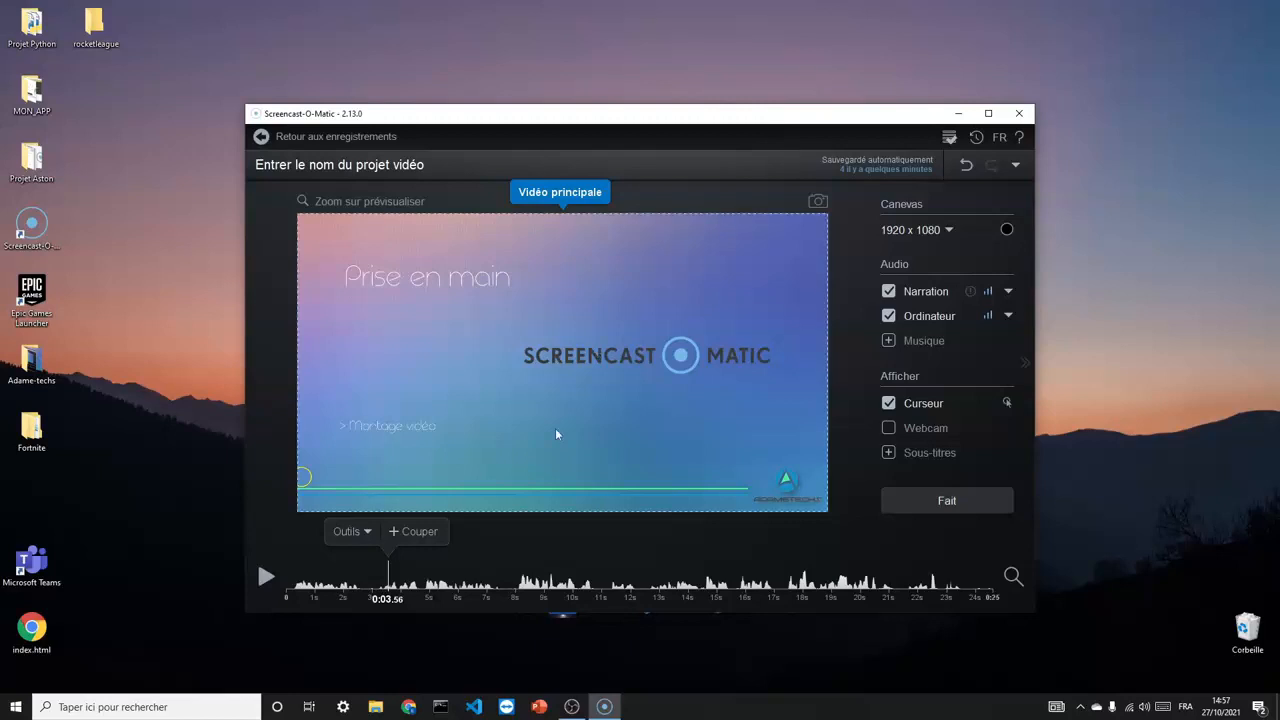
Choose Introduction.mp4 from the Adame-techs folder as the video file to insert at 0:00.00, the start of the timeline
drag(389, 579, 607, 572)
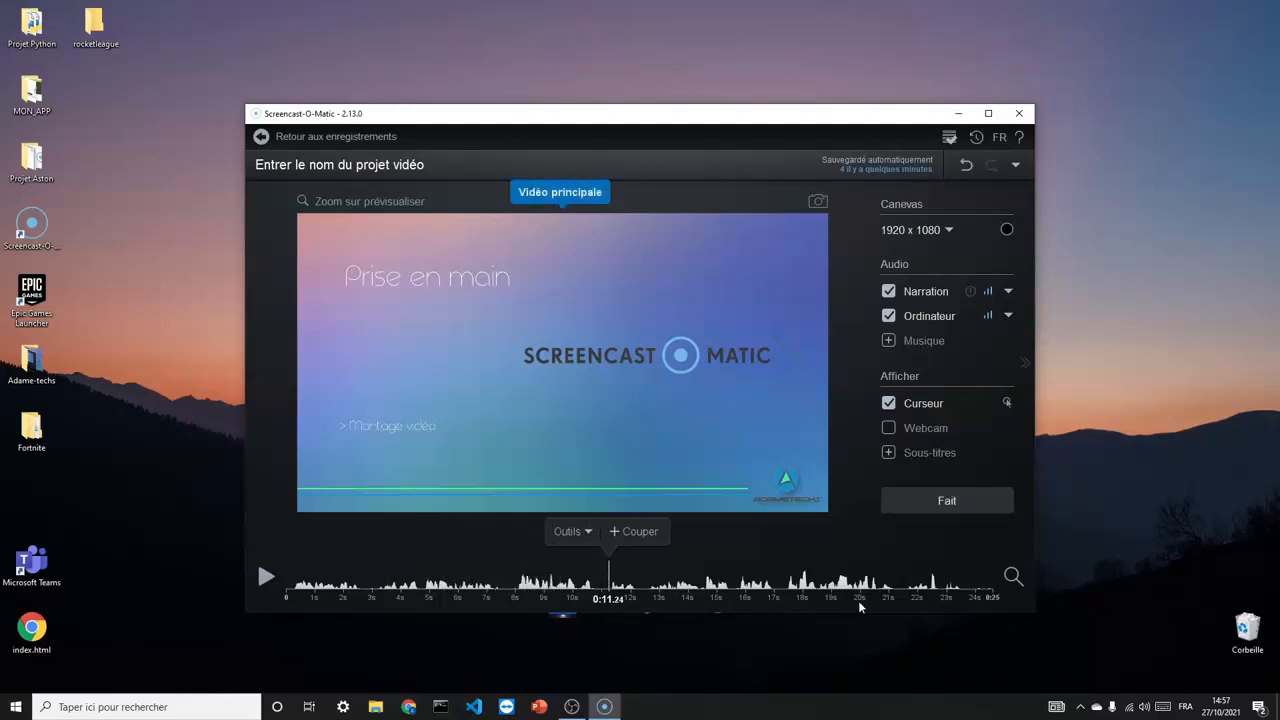
drag(972, 573, 1007, 575)
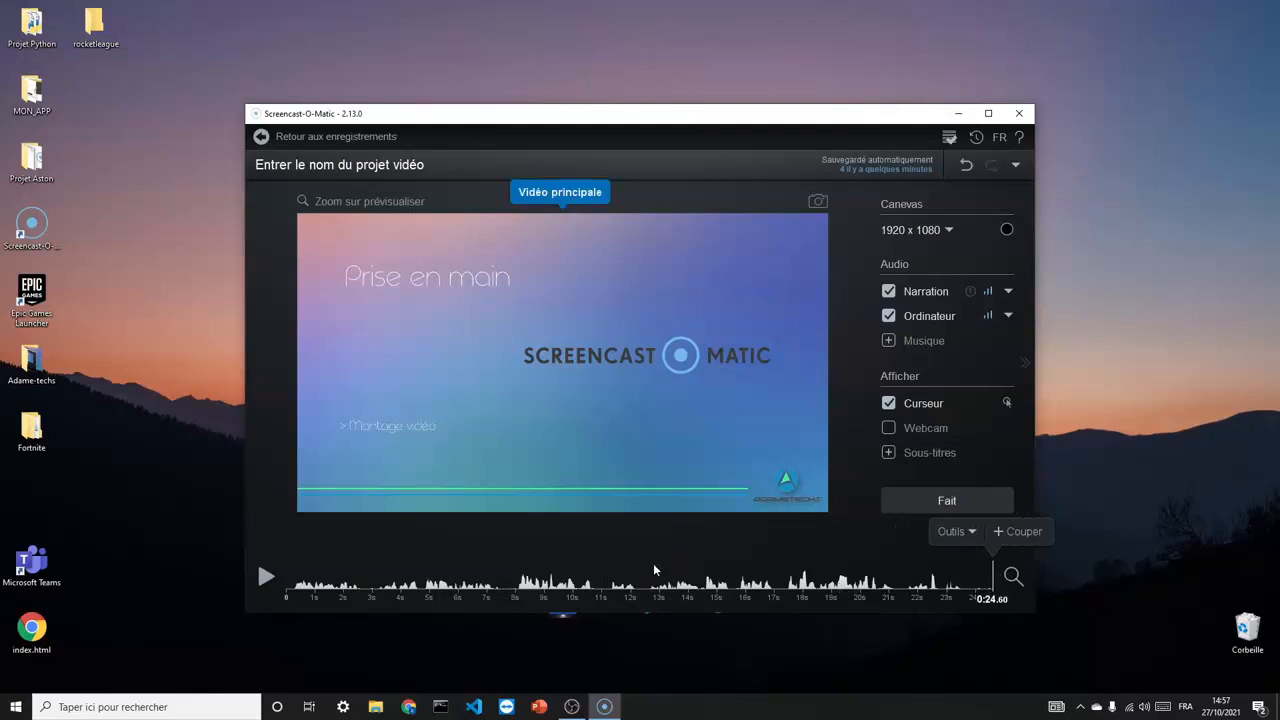
click(287, 575)
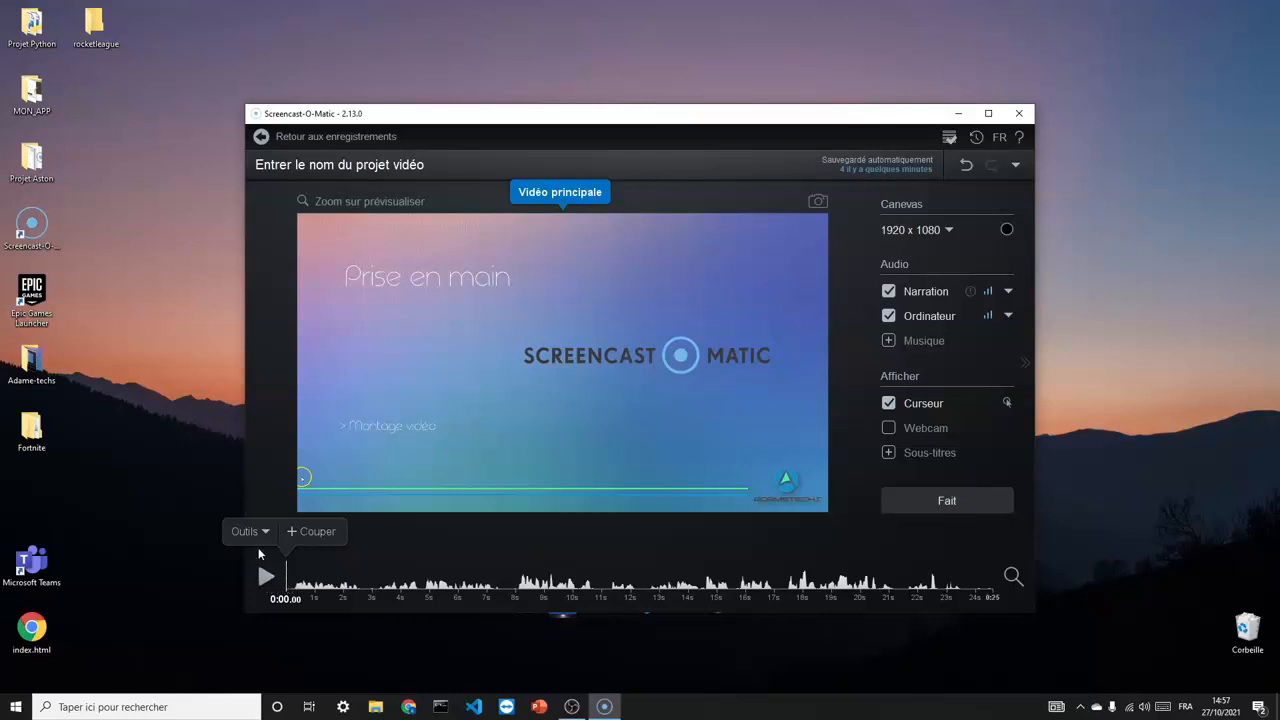
click(252, 537)
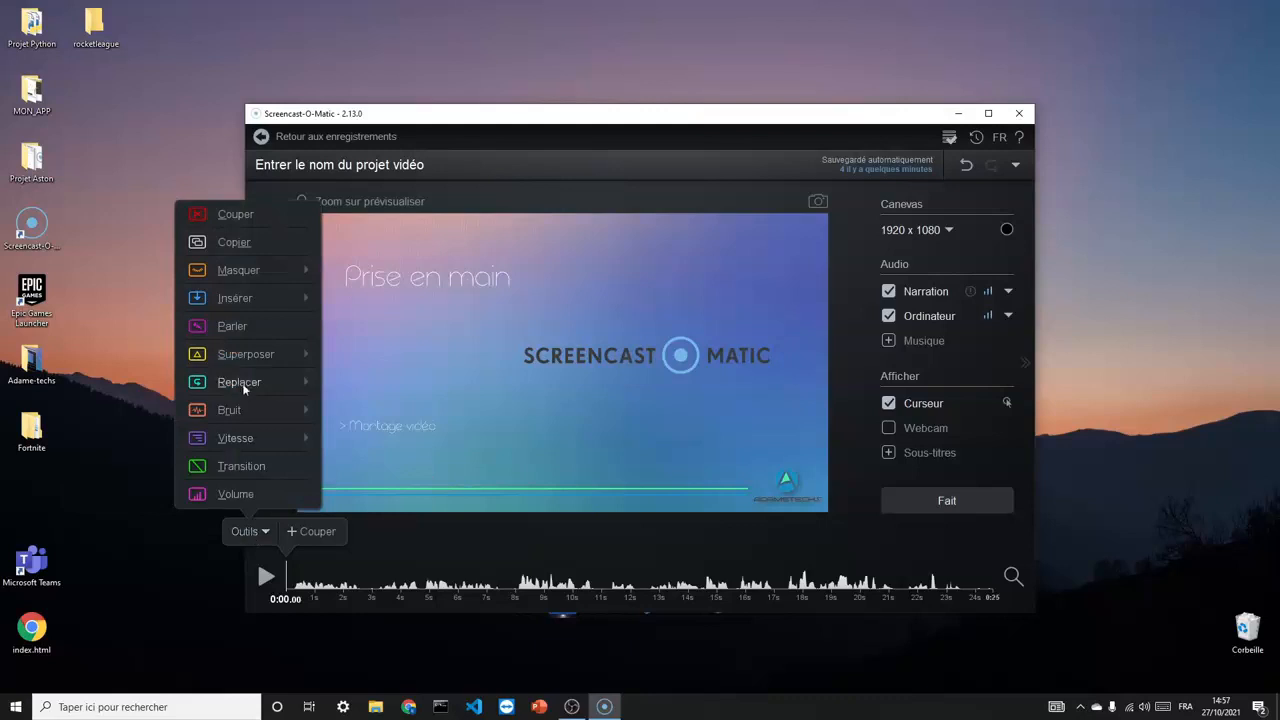
mouse_move(237, 302)
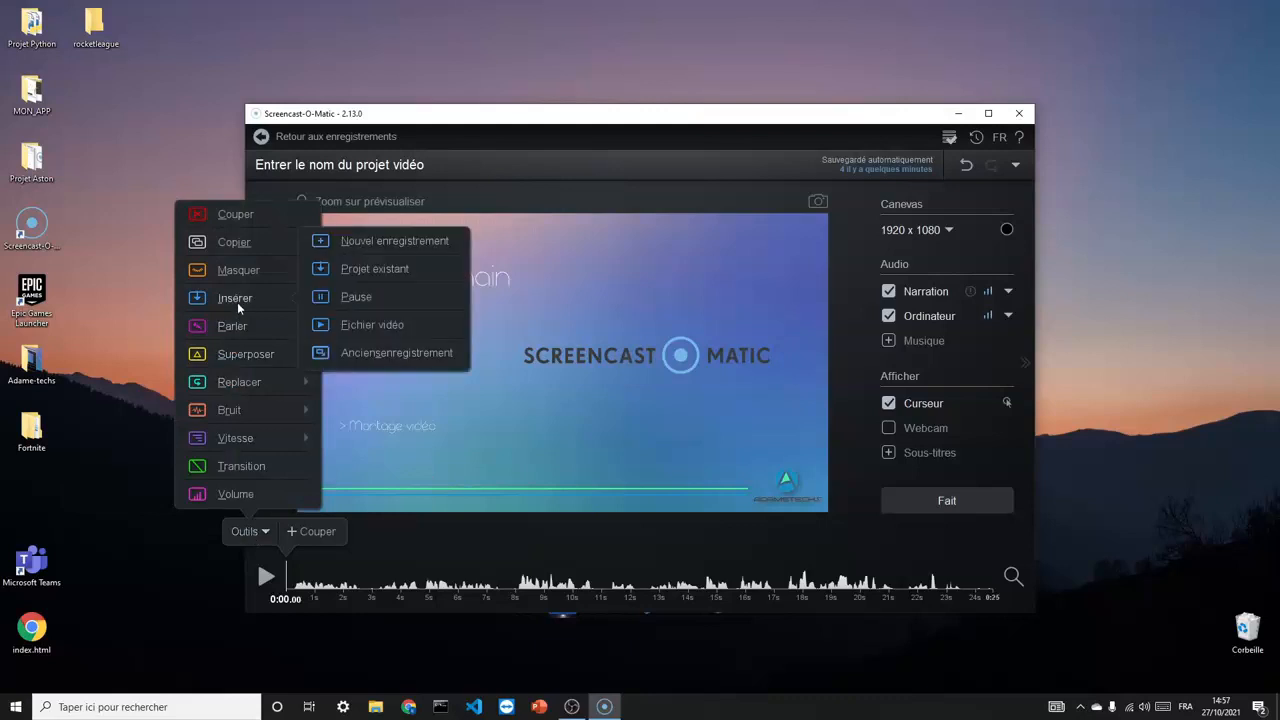
click(373, 324)
click(491, 240)
click(557, 280)
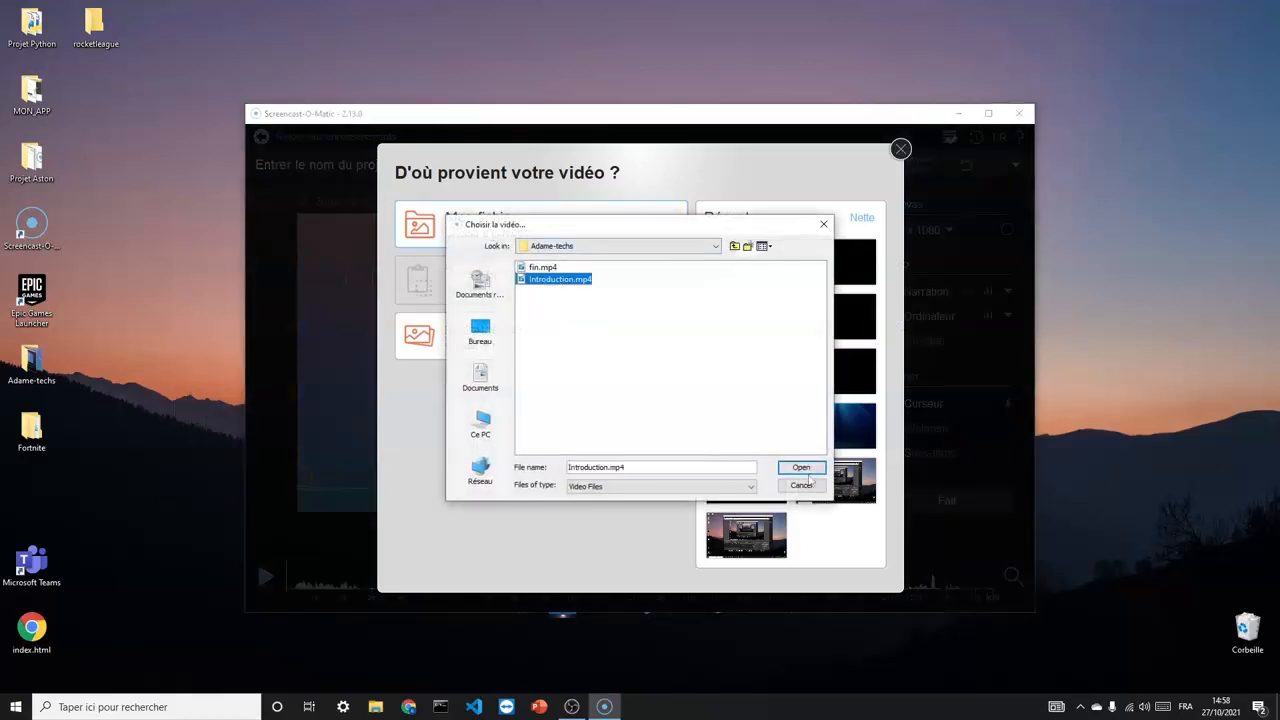
click(801, 468)
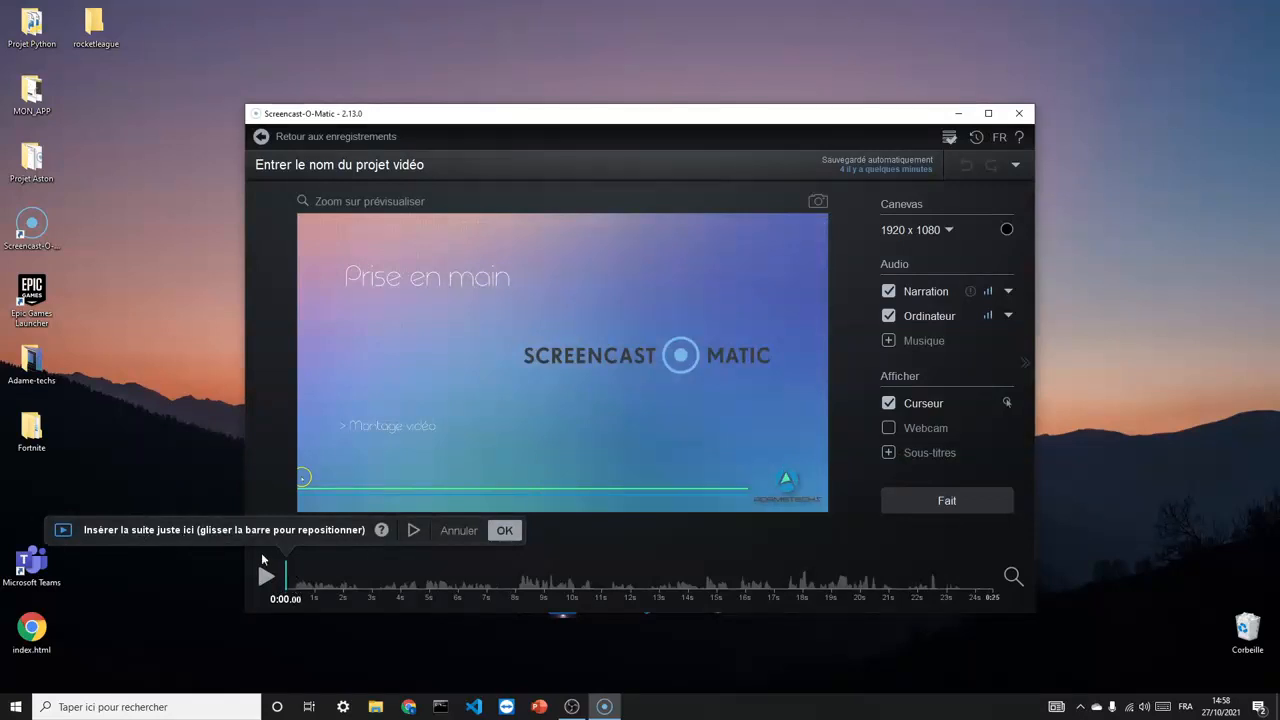
Preview the intro clip's insertion at the start of the timeline and apply it
click(413, 531)
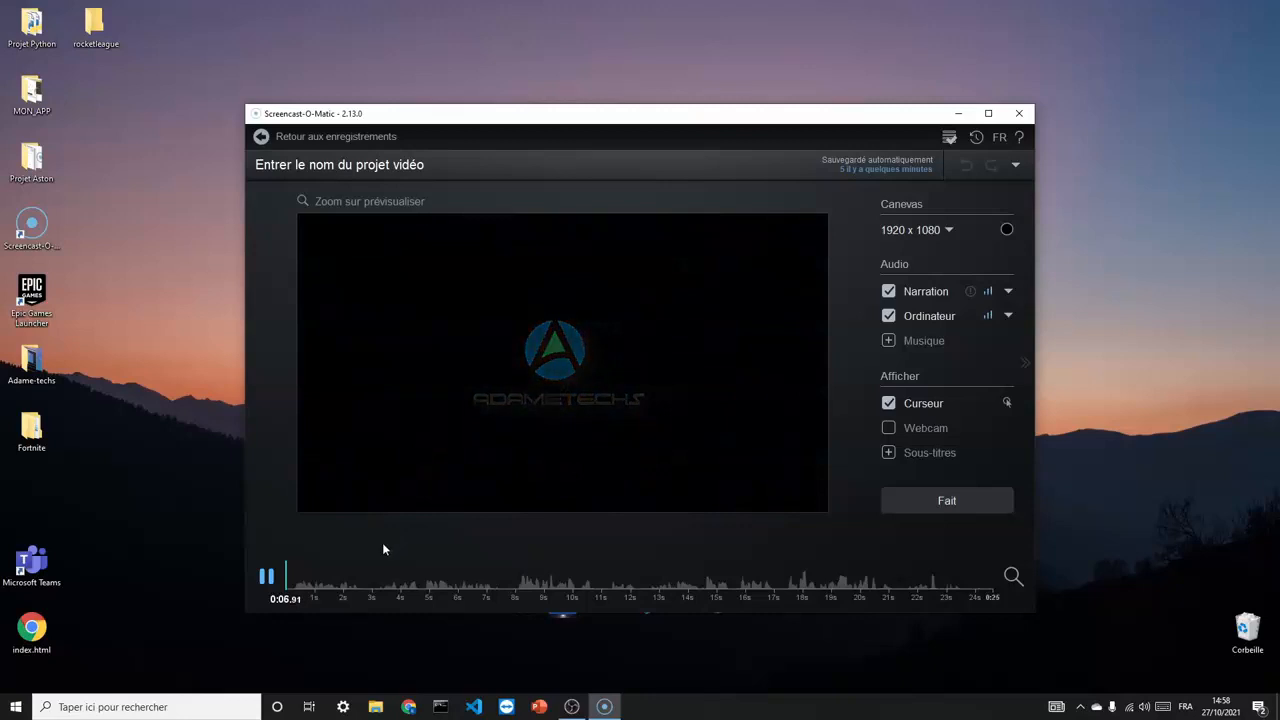
click(284, 581)
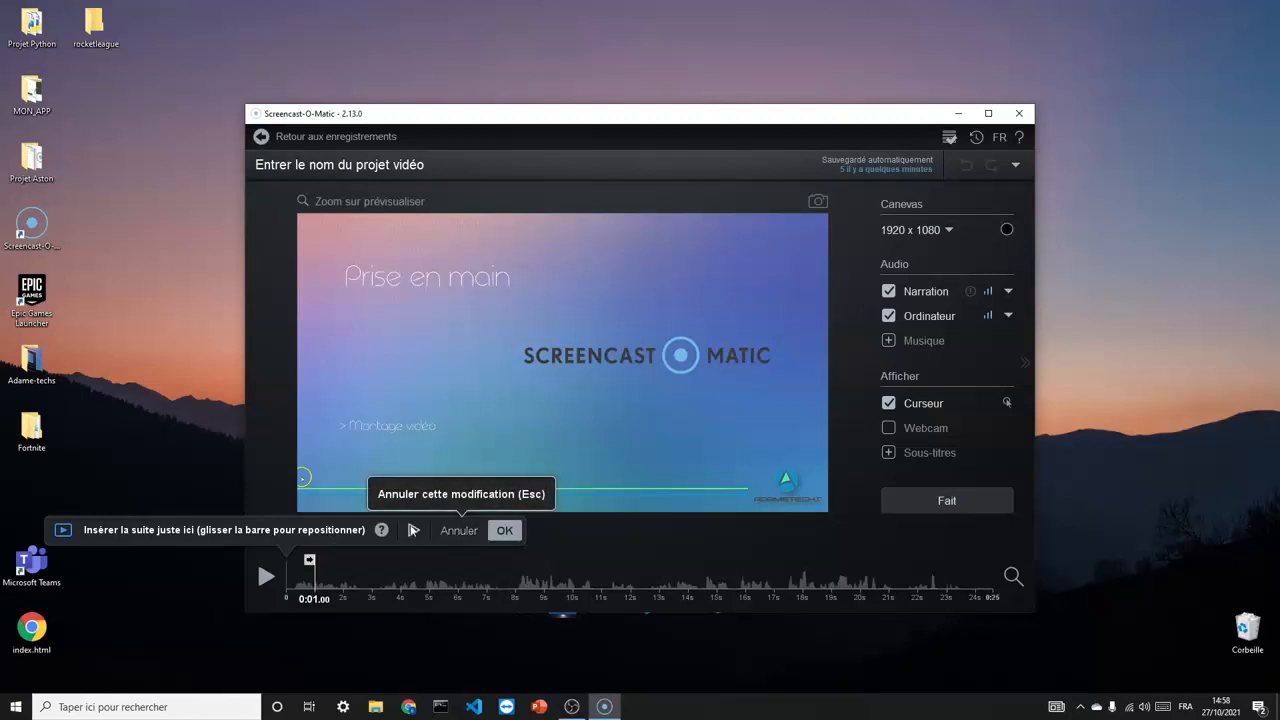
click(506, 532)
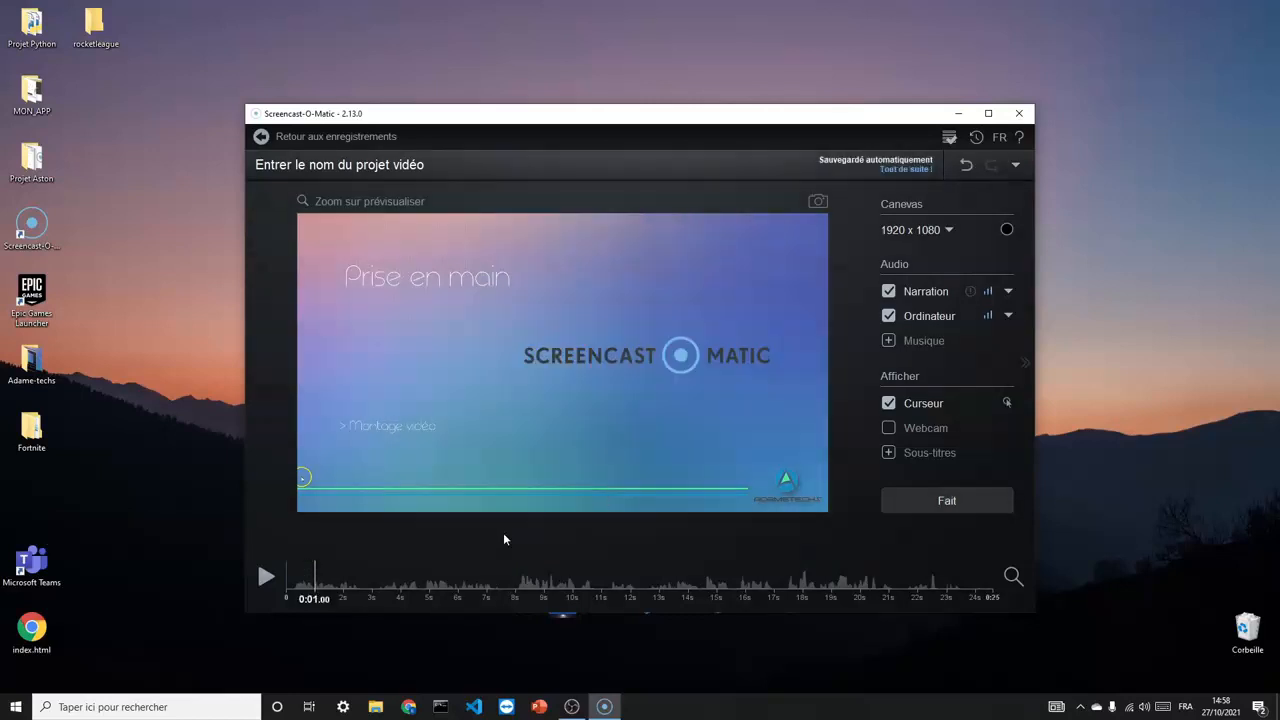
drag(337, 577, 459, 582)
click(500, 584)
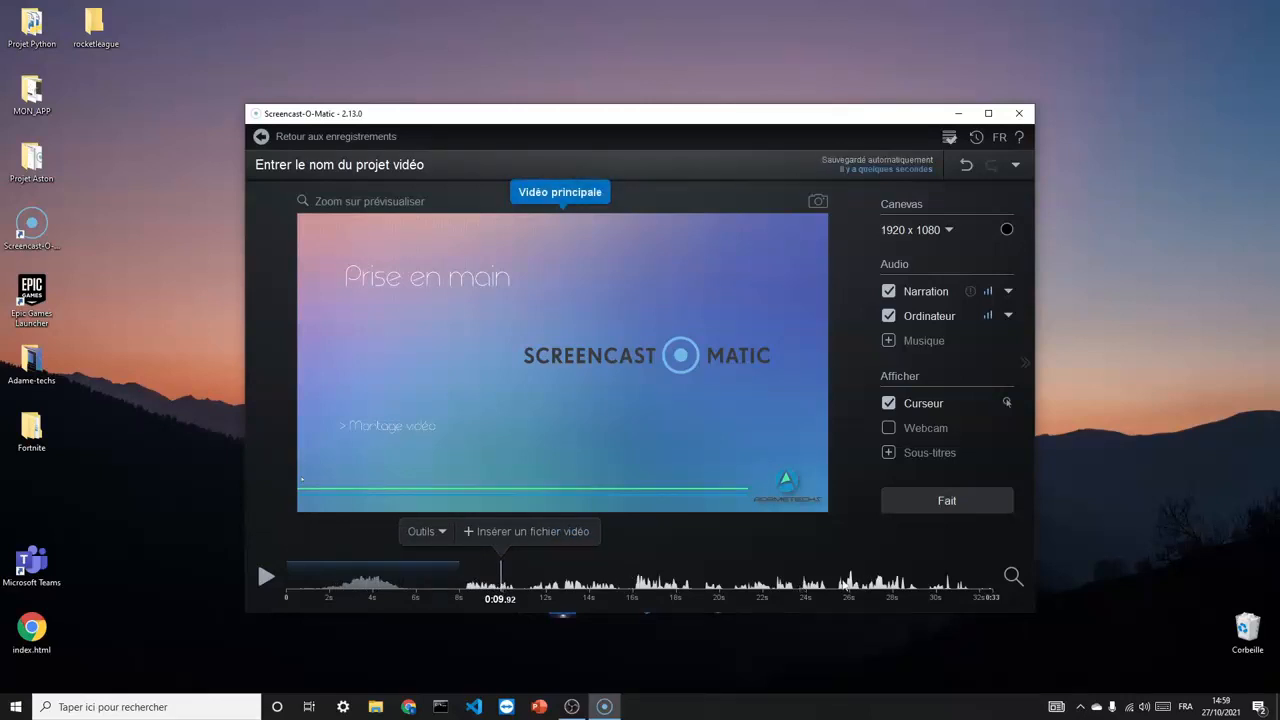
drag(815, 587, 1030, 580)
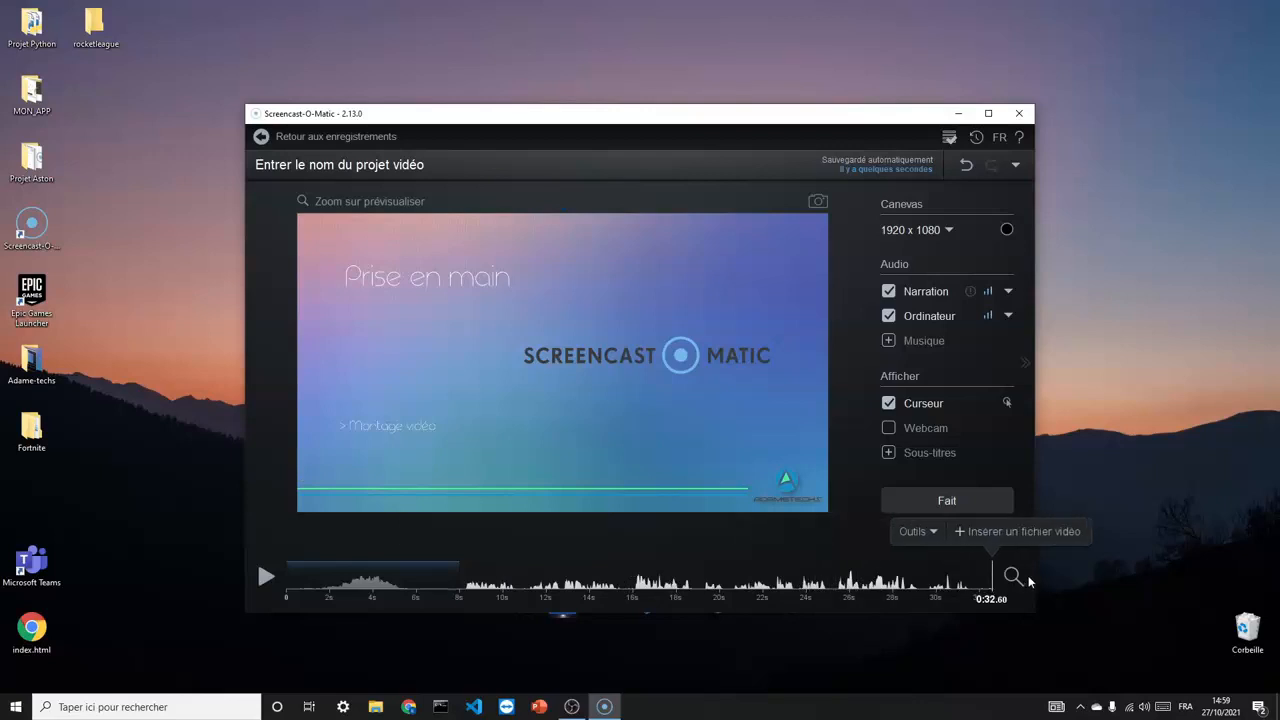
click(915, 536)
mouse_move(948, 300)
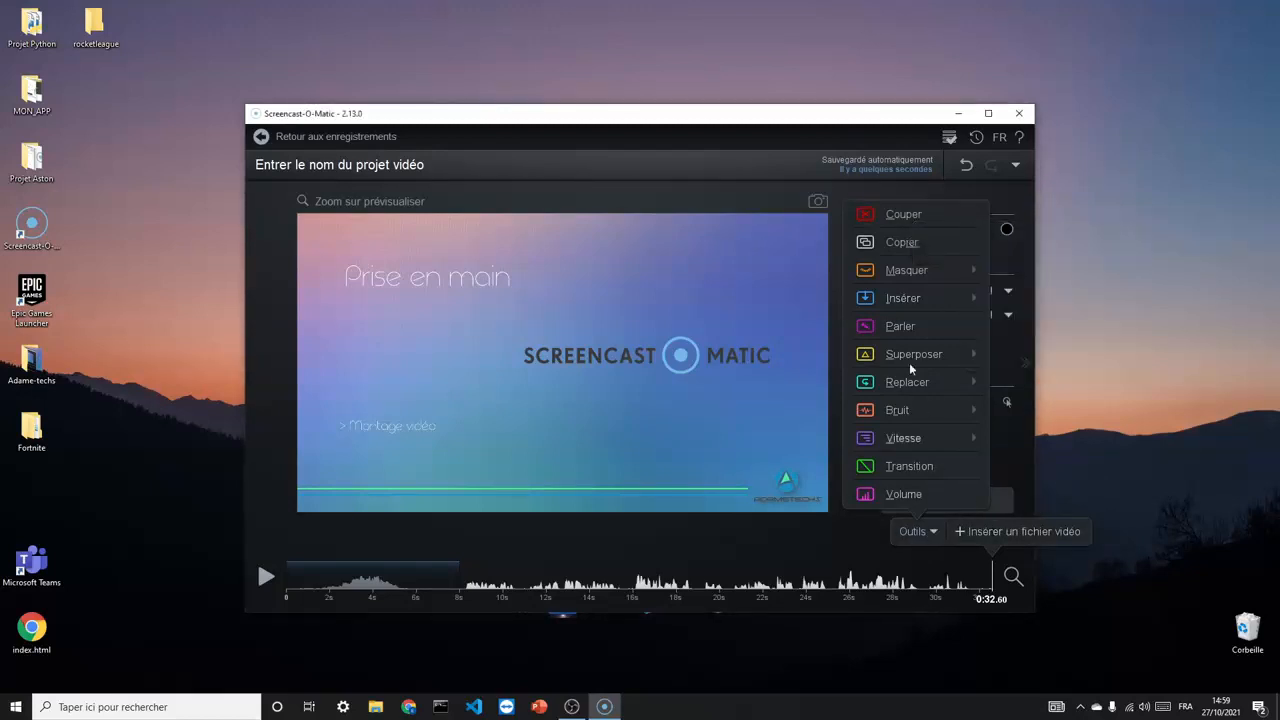
click(1031, 254)
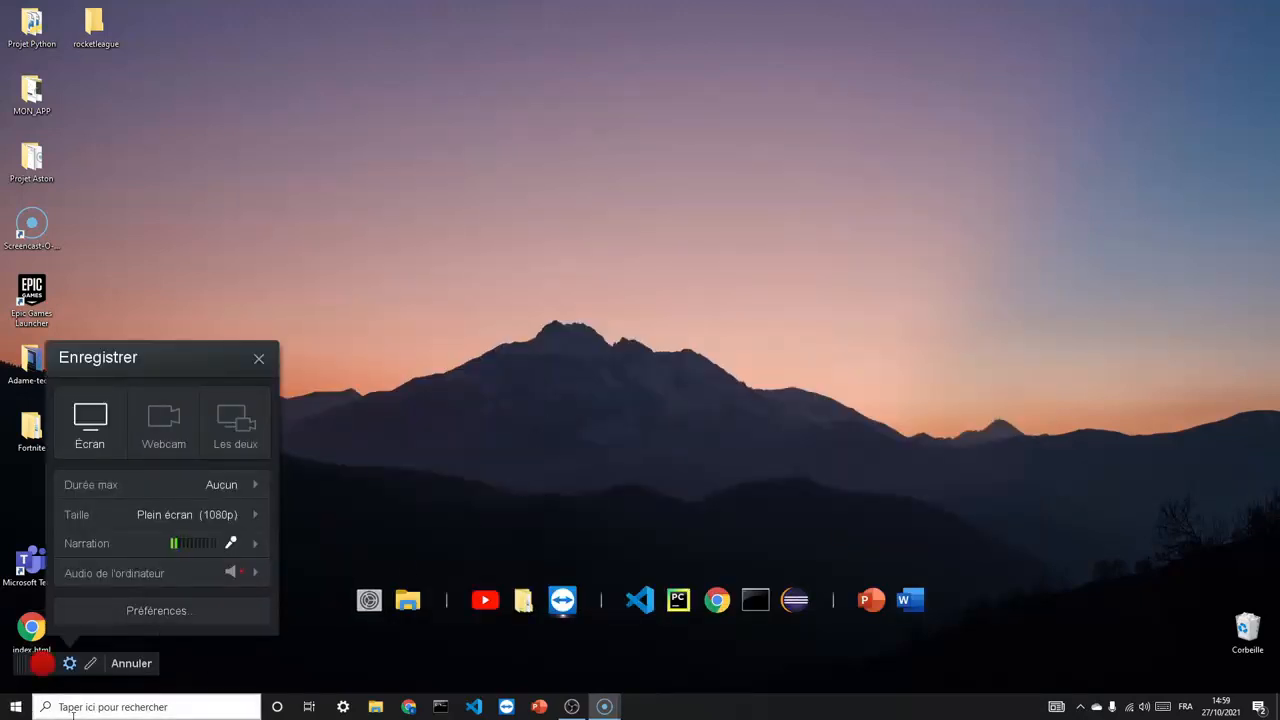
click(42, 664)
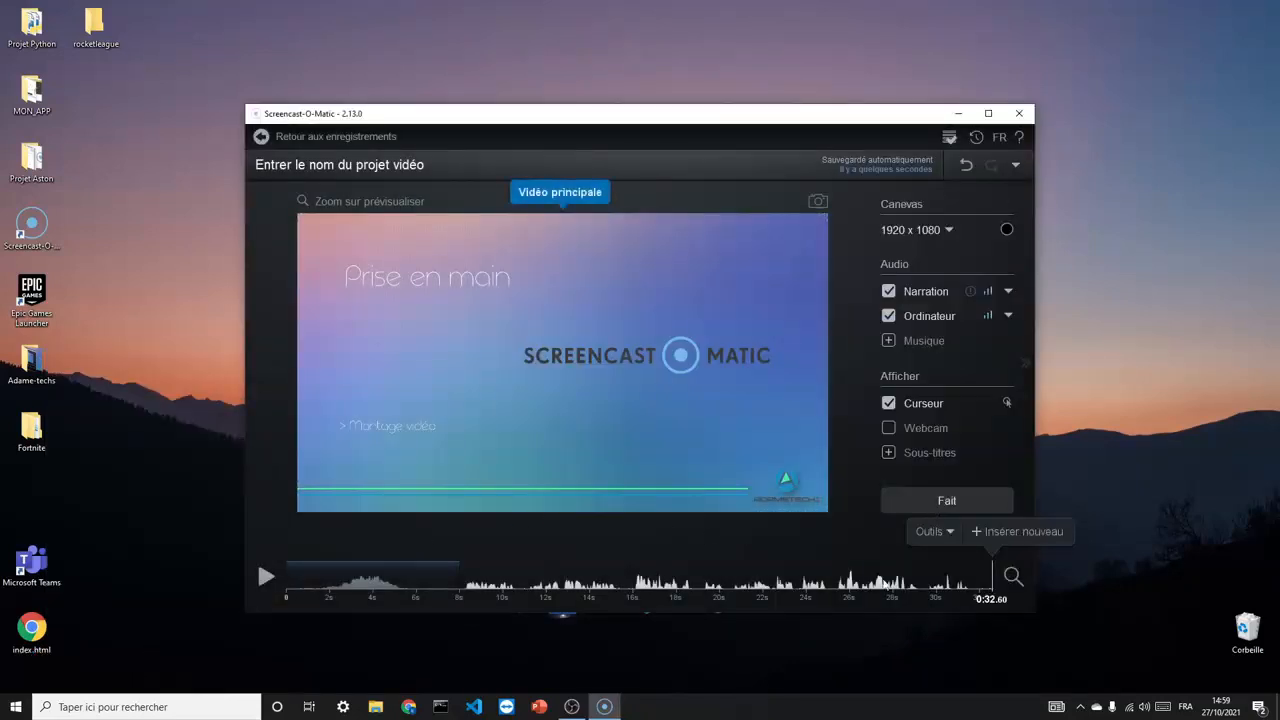
Cut a 1.84-second section out of the main video, from 0:20.60 to 0:22.44
click(895, 578)
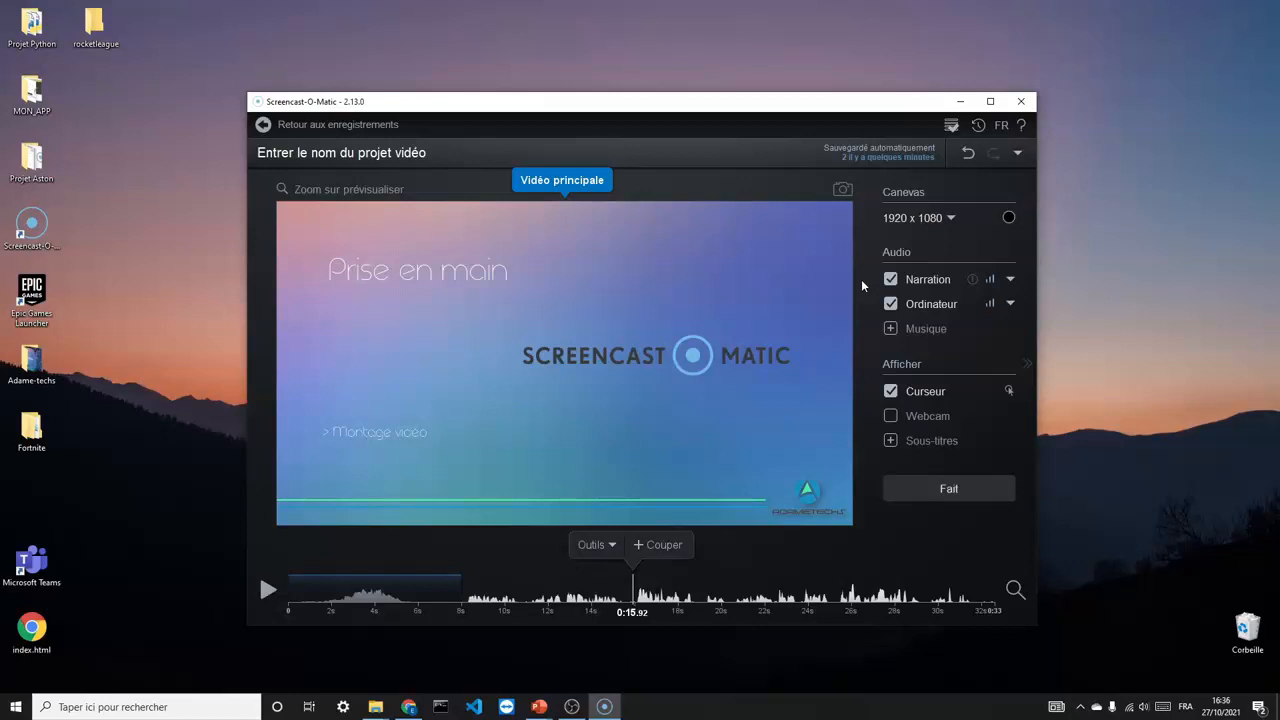
click(762, 600)
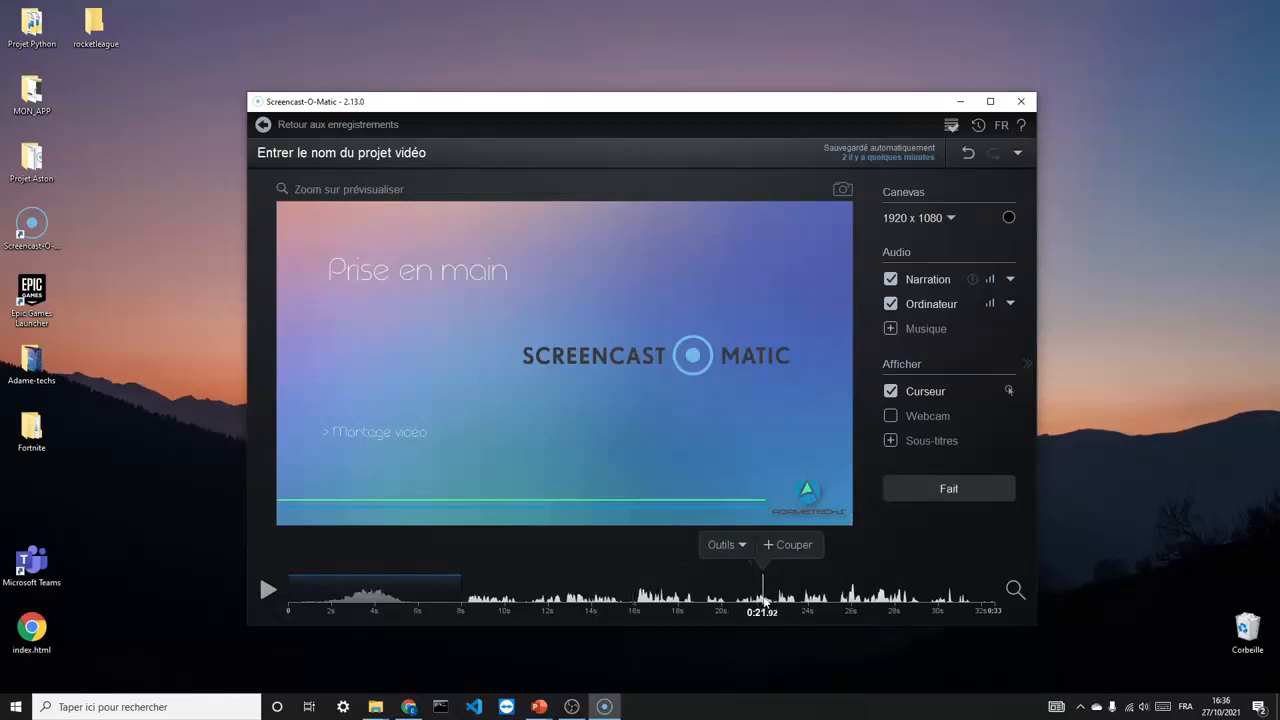
click(734, 600)
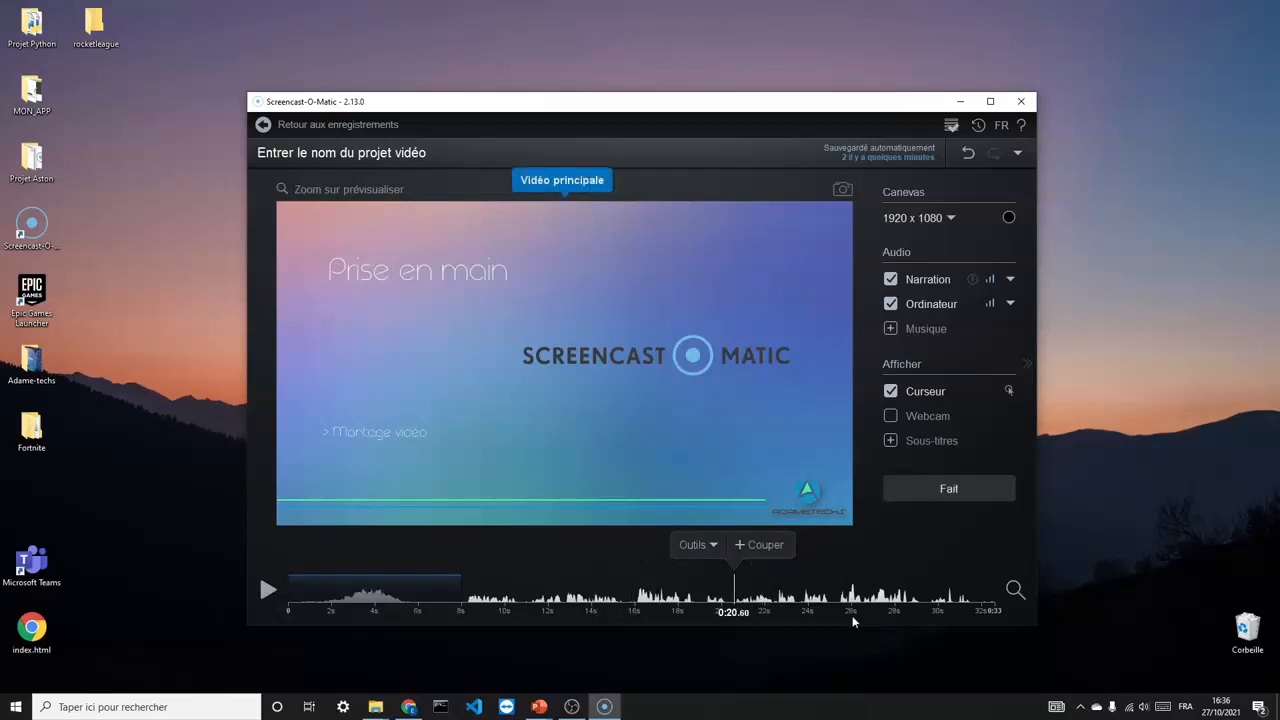
click(685, 546)
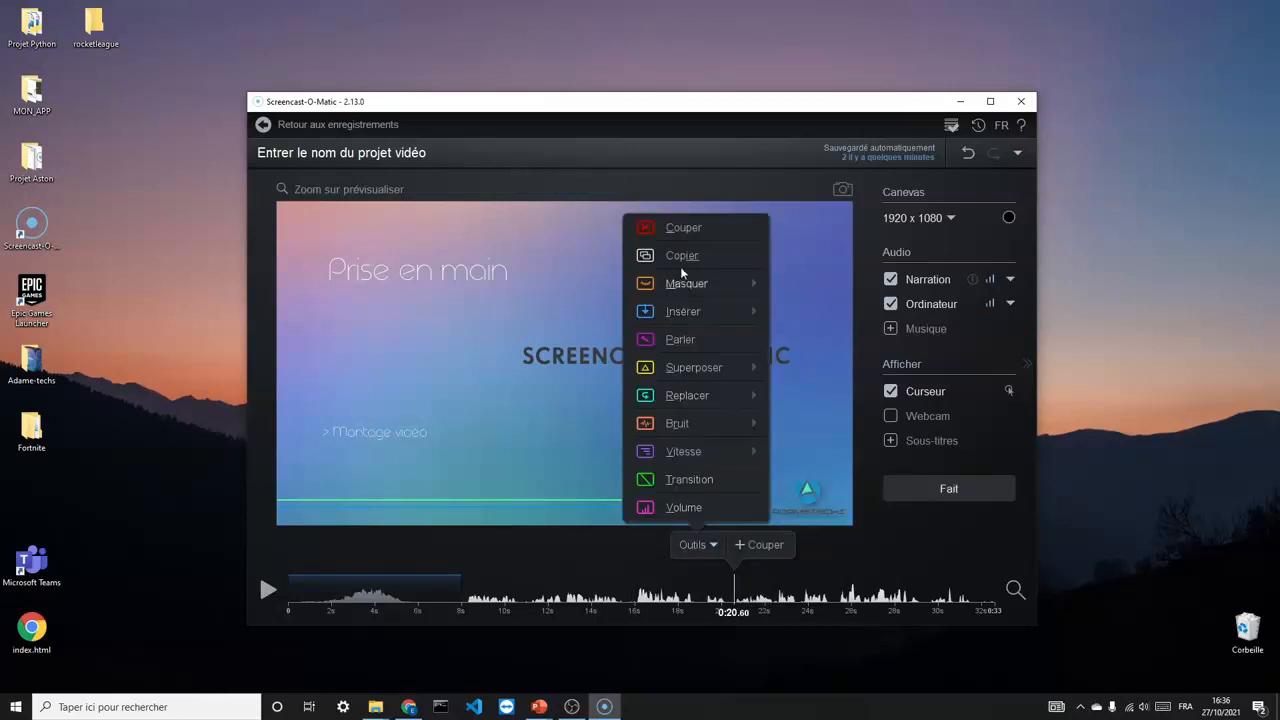
click(686, 228)
drag(734, 588, 779, 594)
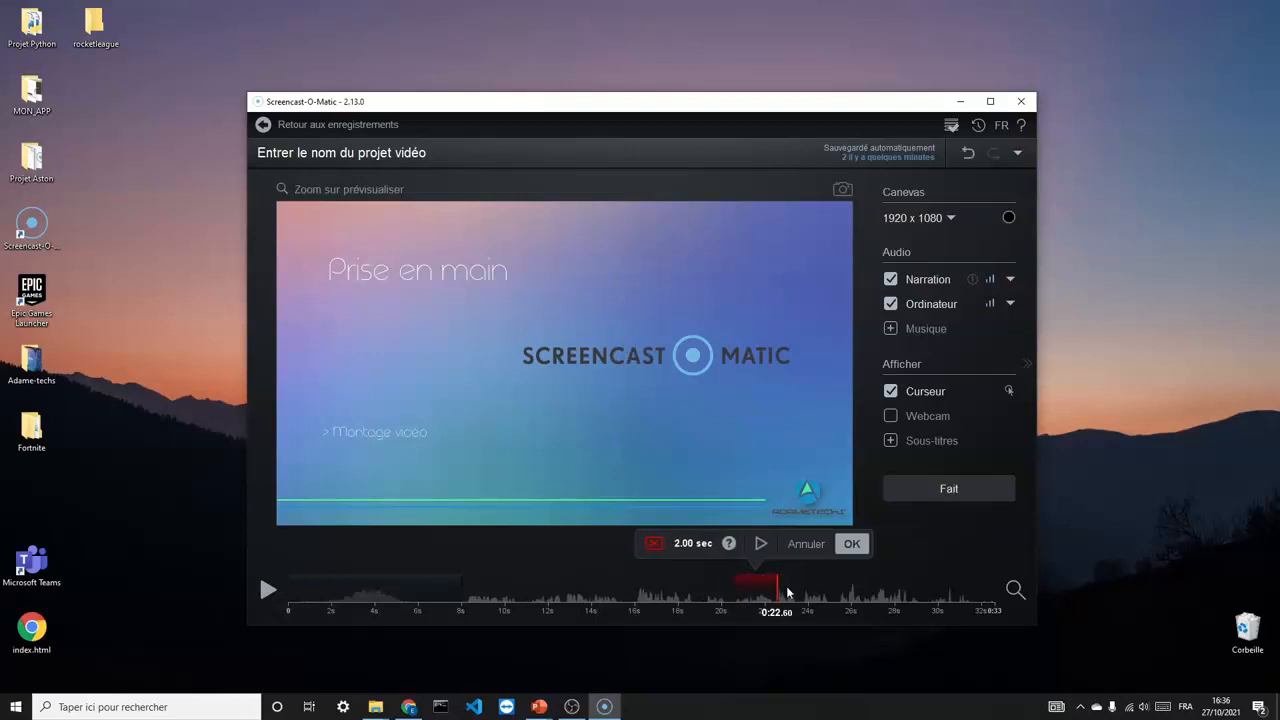
click(1012, 588)
mouse_move(642, 573)
mouse_down()
mouse_move(606, 572)
mouse_move(624, 570)
mouse_up()
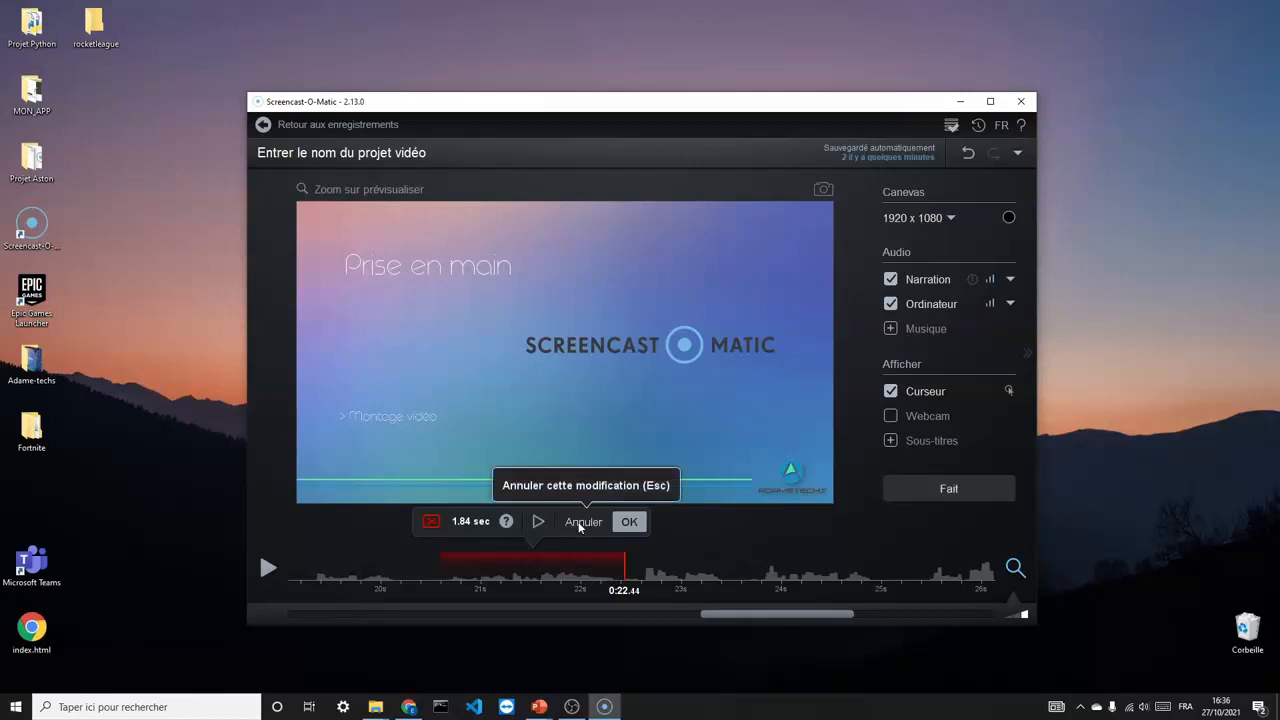
click(629, 522)
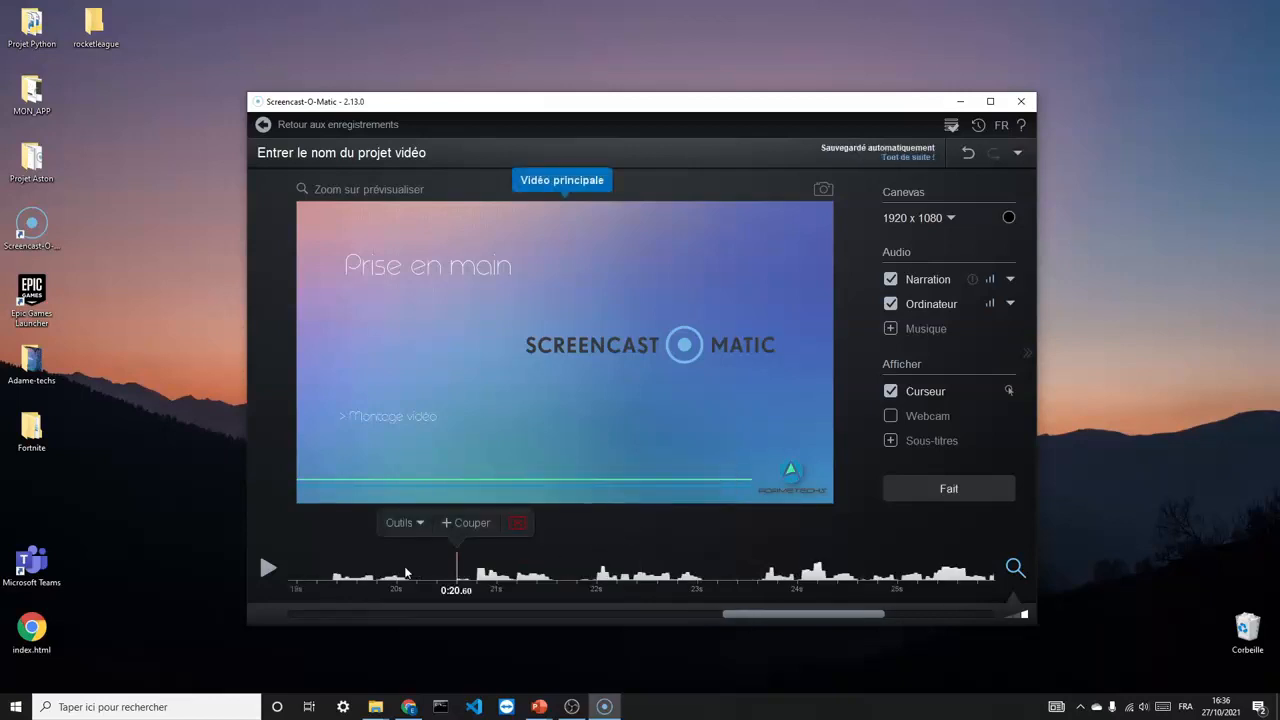
Remove the cut at 0:20.60 to restore the deleted section of the main video
drag(474, 570, 430, 572)
click(457, 570)
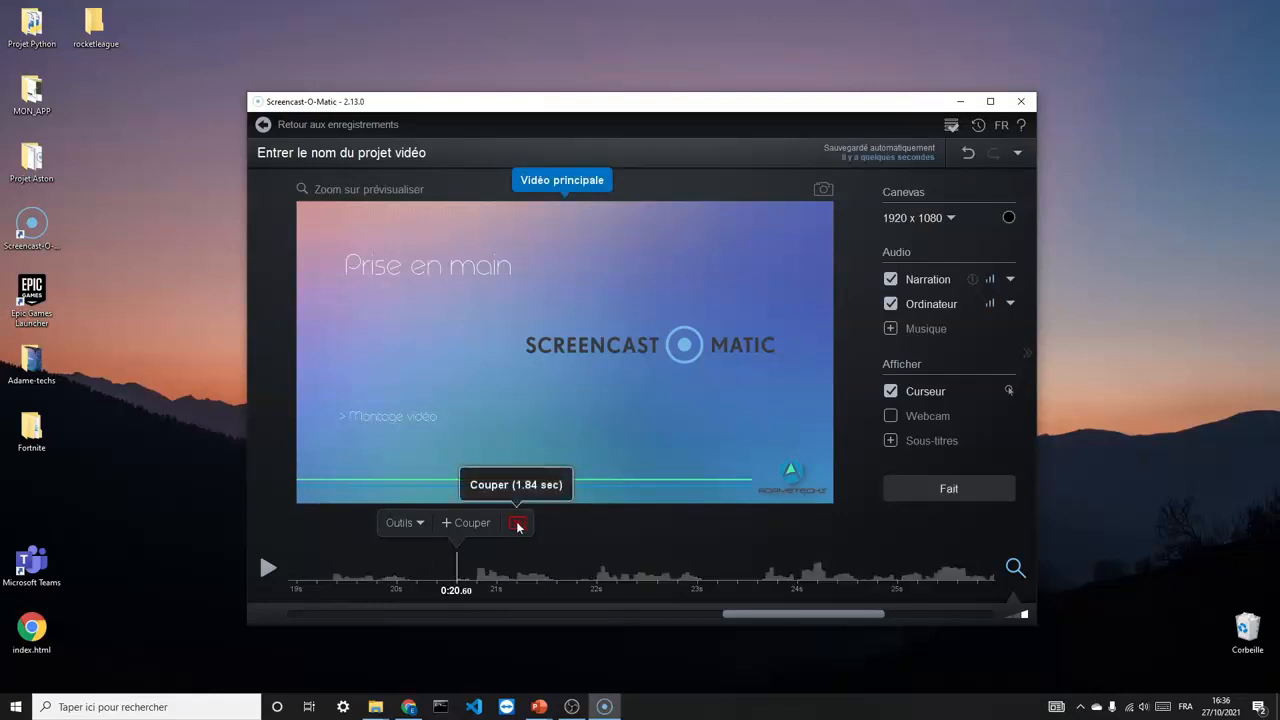
mouse_move(518, 527)
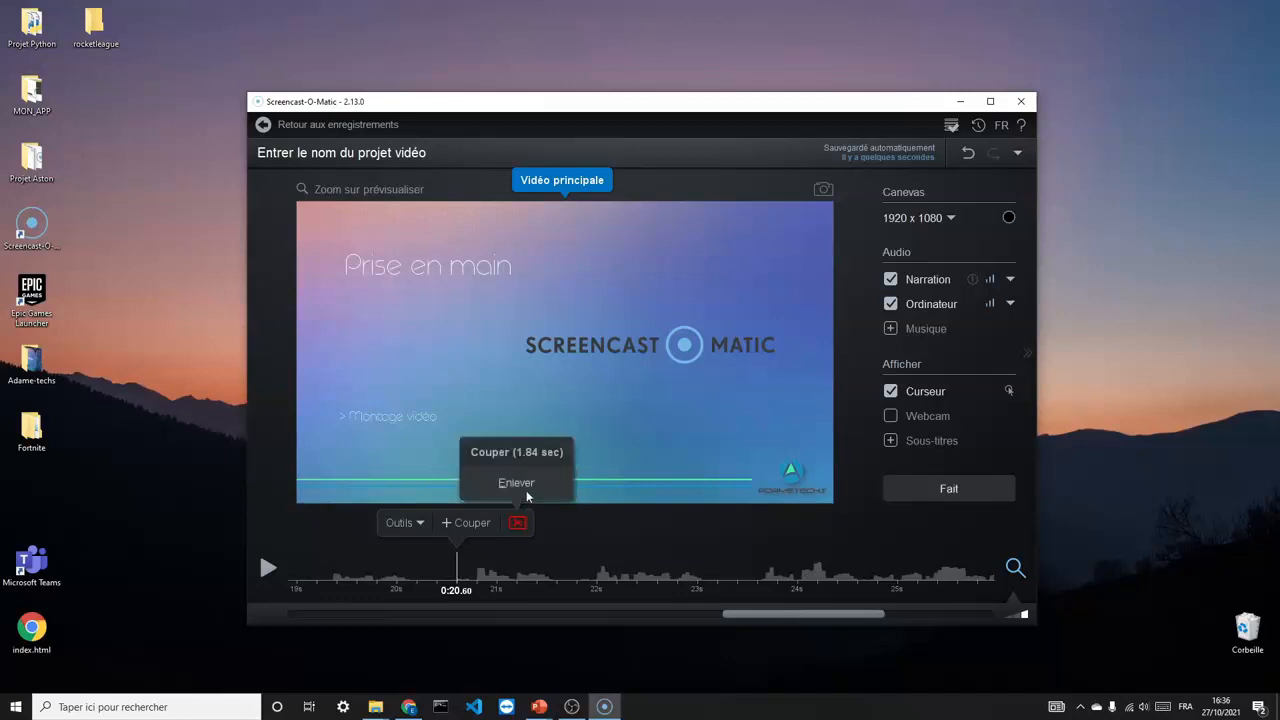
click(527, 492)
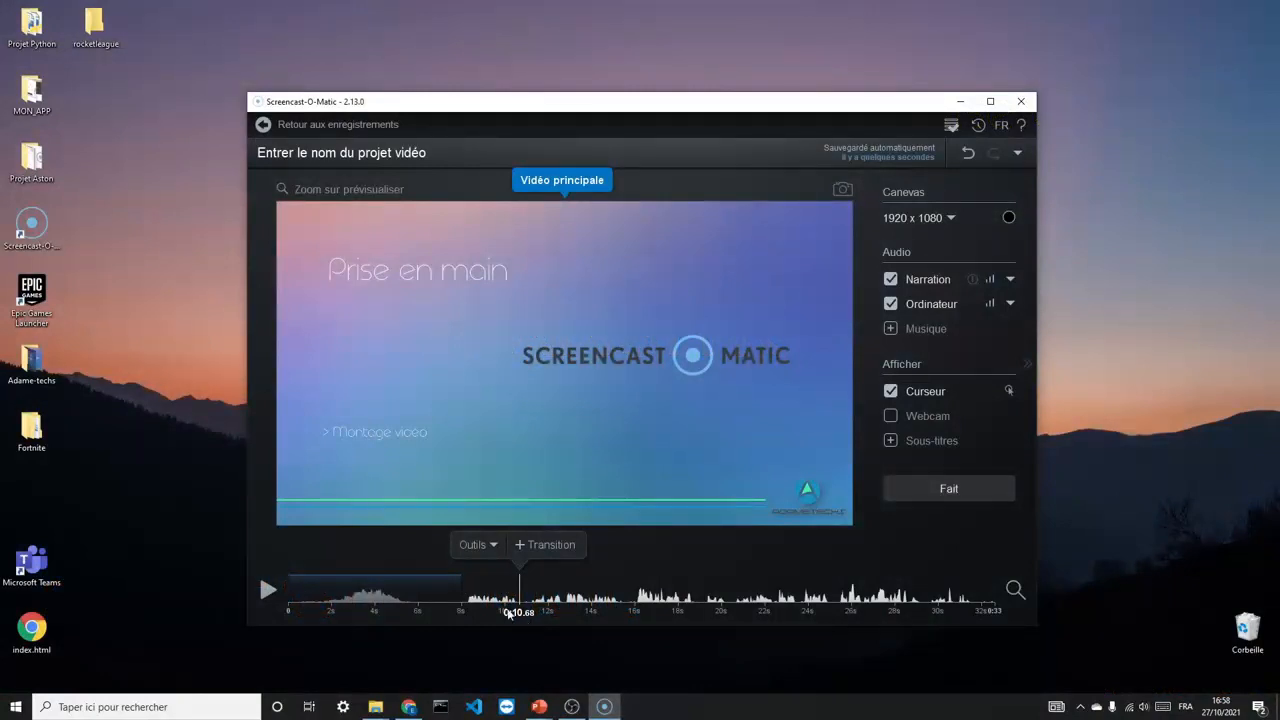
Add a transition of 2.00 seconds at 0:07.56, near the end of the inserted intro clip
drag(444, 598, 467, 594)
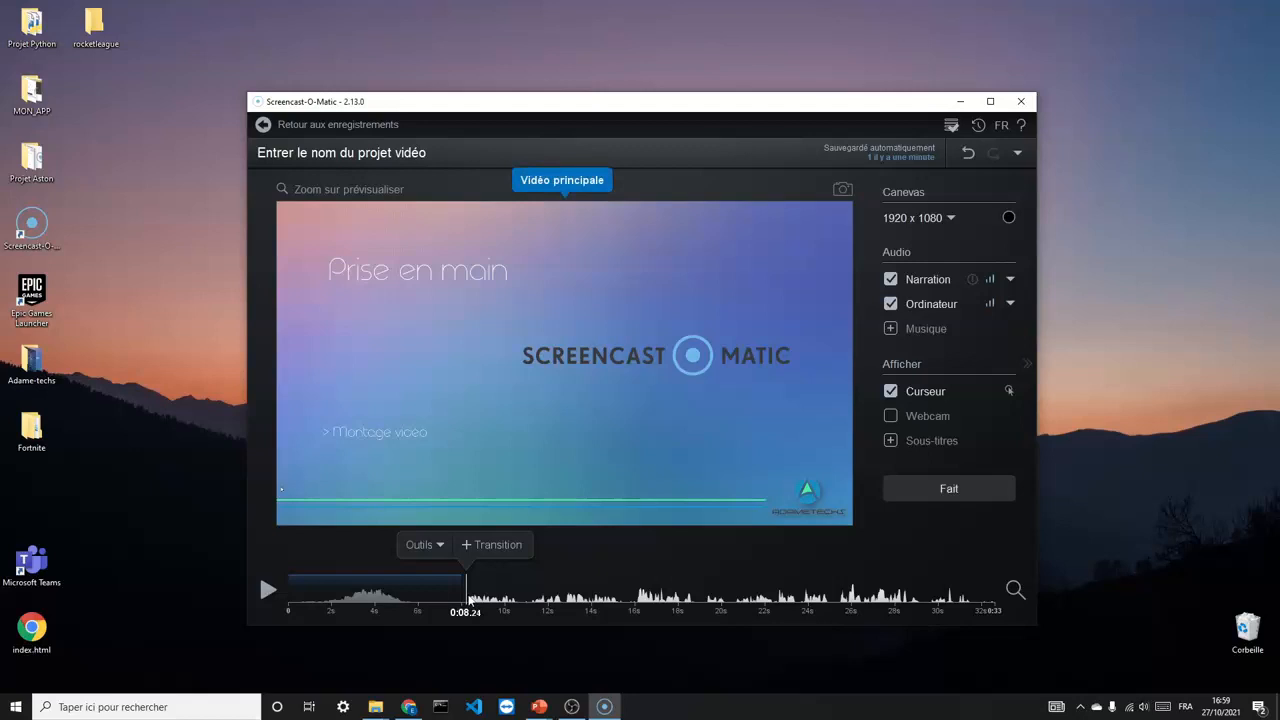
drag(465, 594, 452, 596)
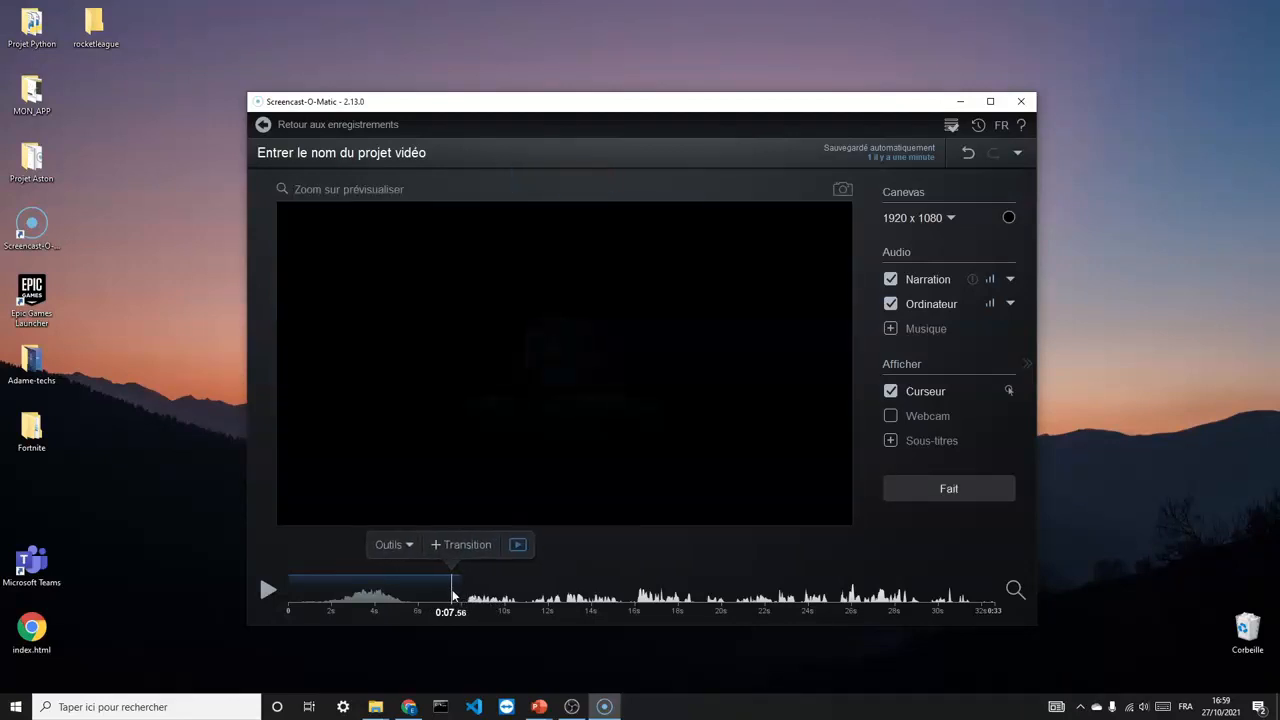
click(395, 545)
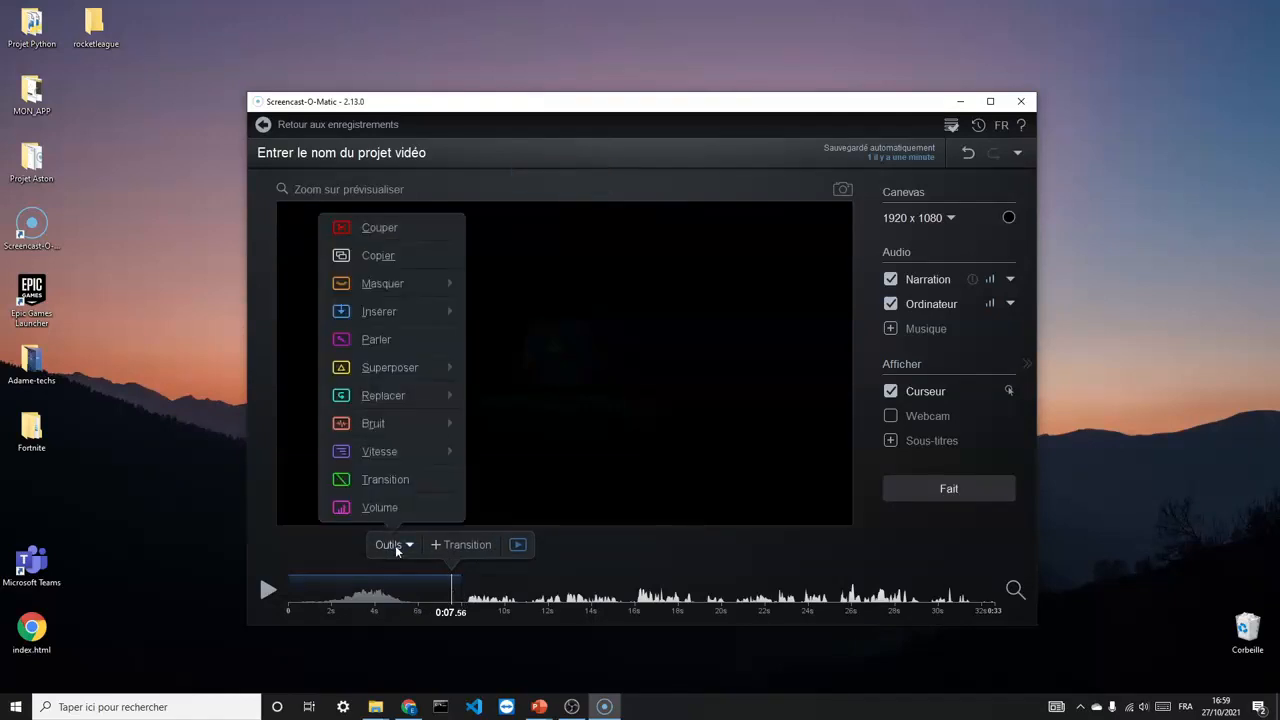
click(402, 482)
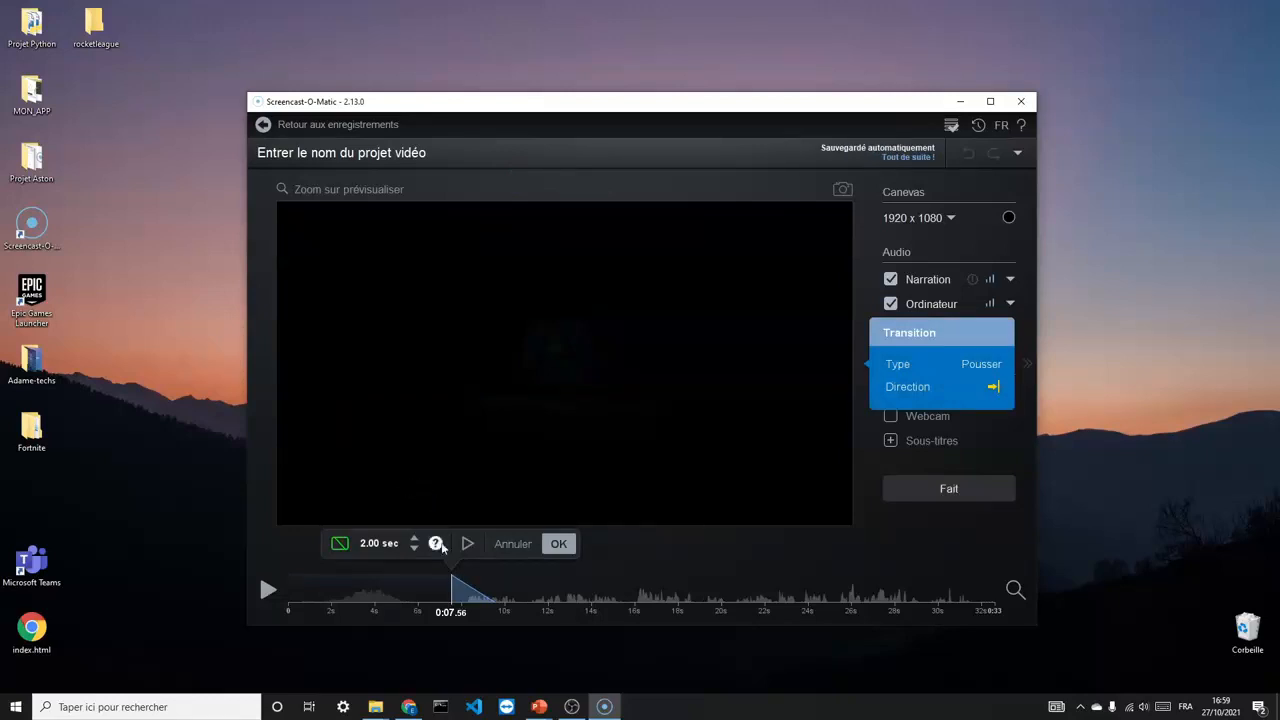
click(413, 549)
click(414, 539)
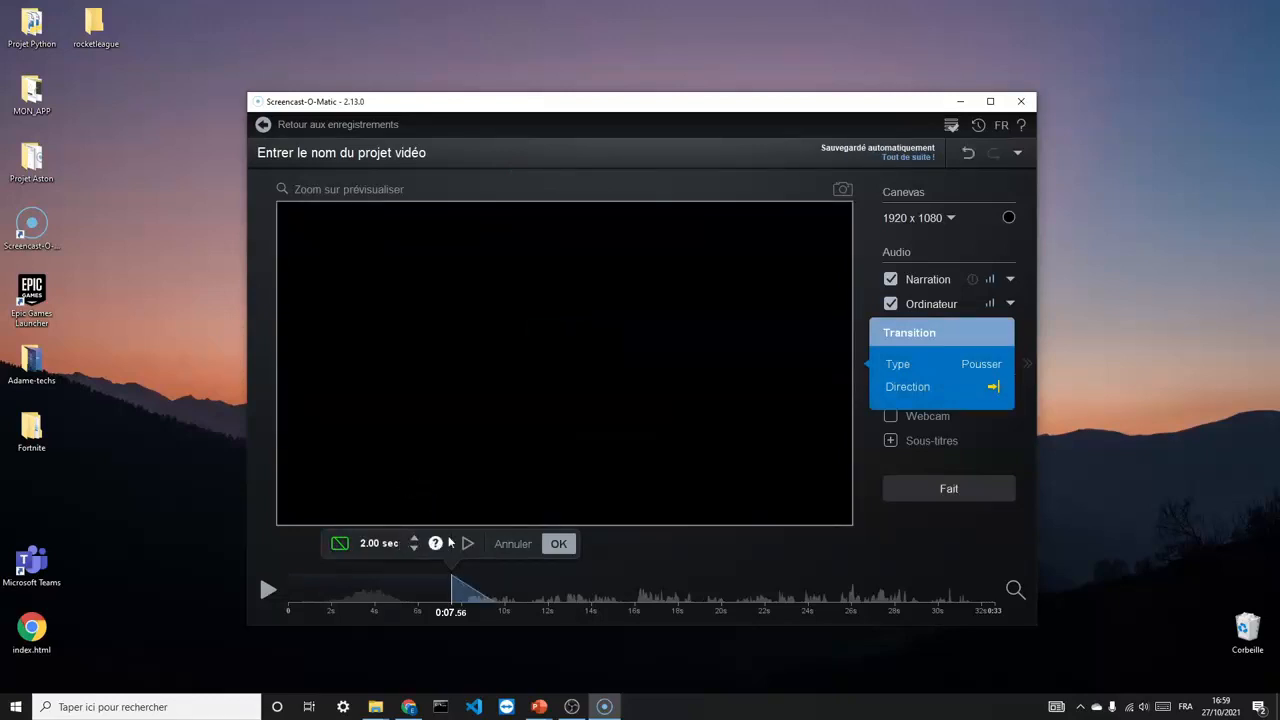
Try other transition types, set the type to Pousser and preview the transition
click(976, 363)
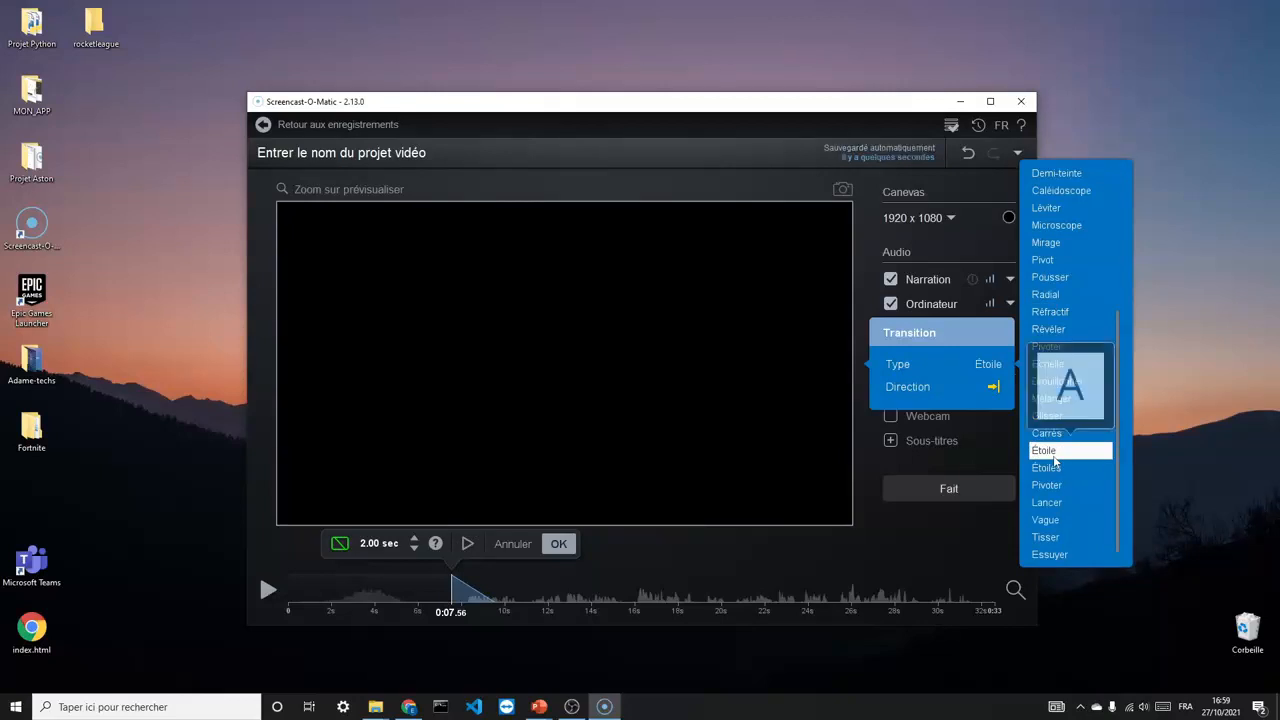
click(1049, 284)
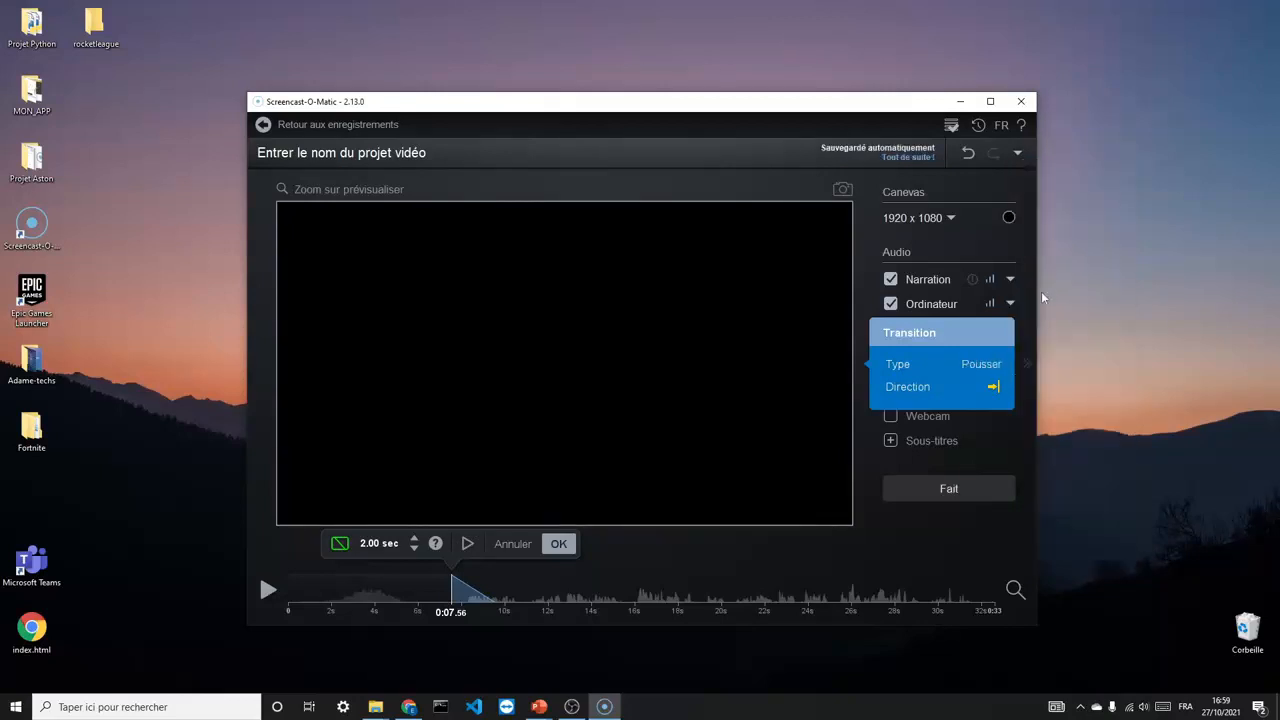
click(467, 544)
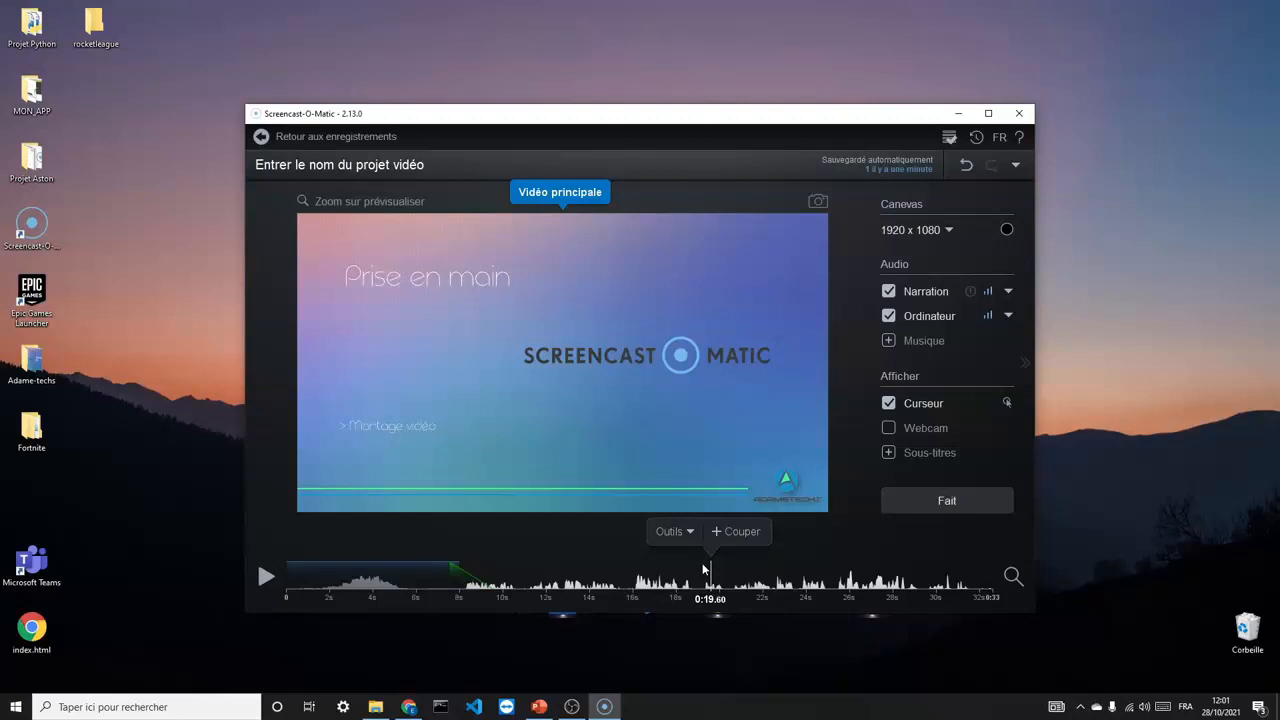
Preview the Ambiance track Aller de l'avant and add it as background music for the whole video
drag(668, 561, 1038, 594)
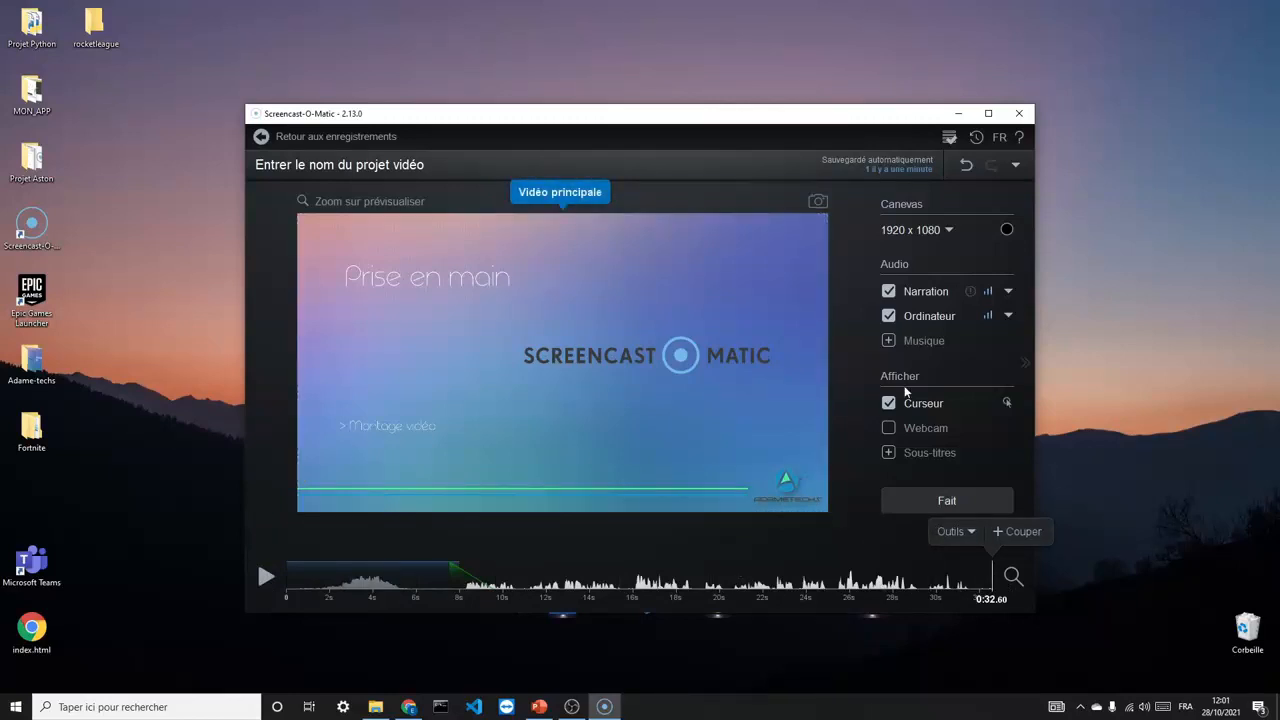
click(910, 340)
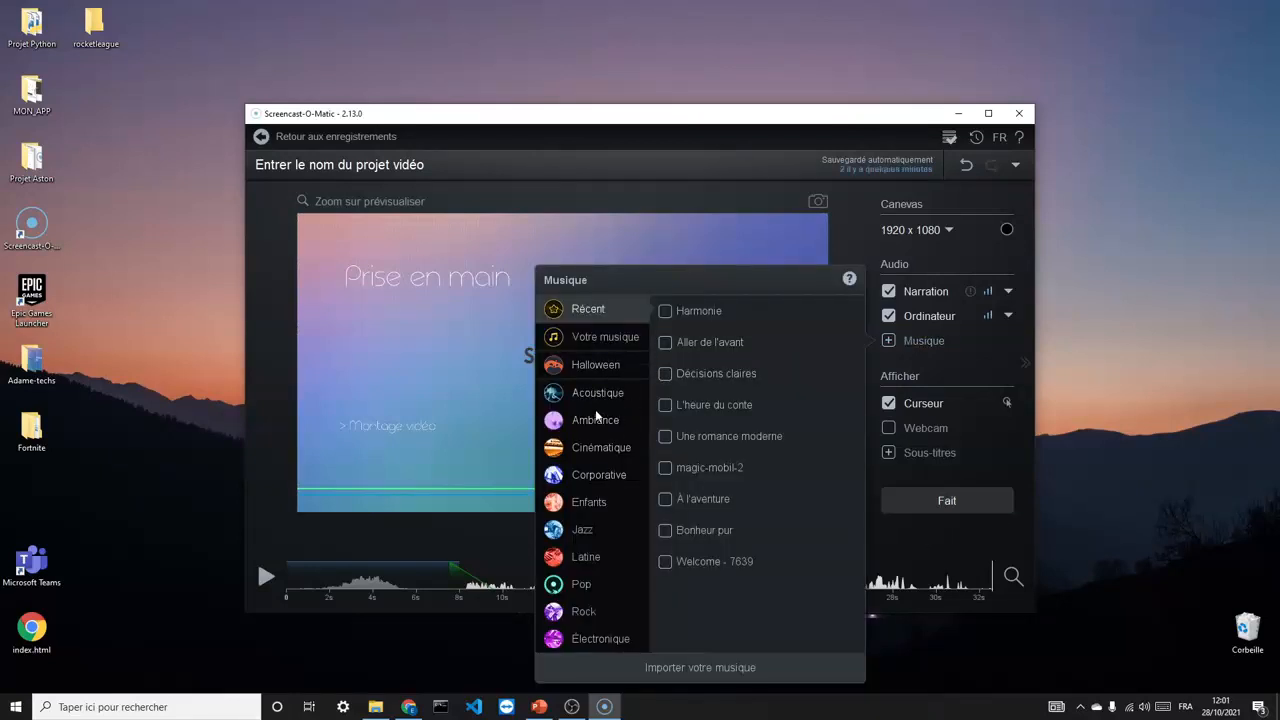
click(596, 414)
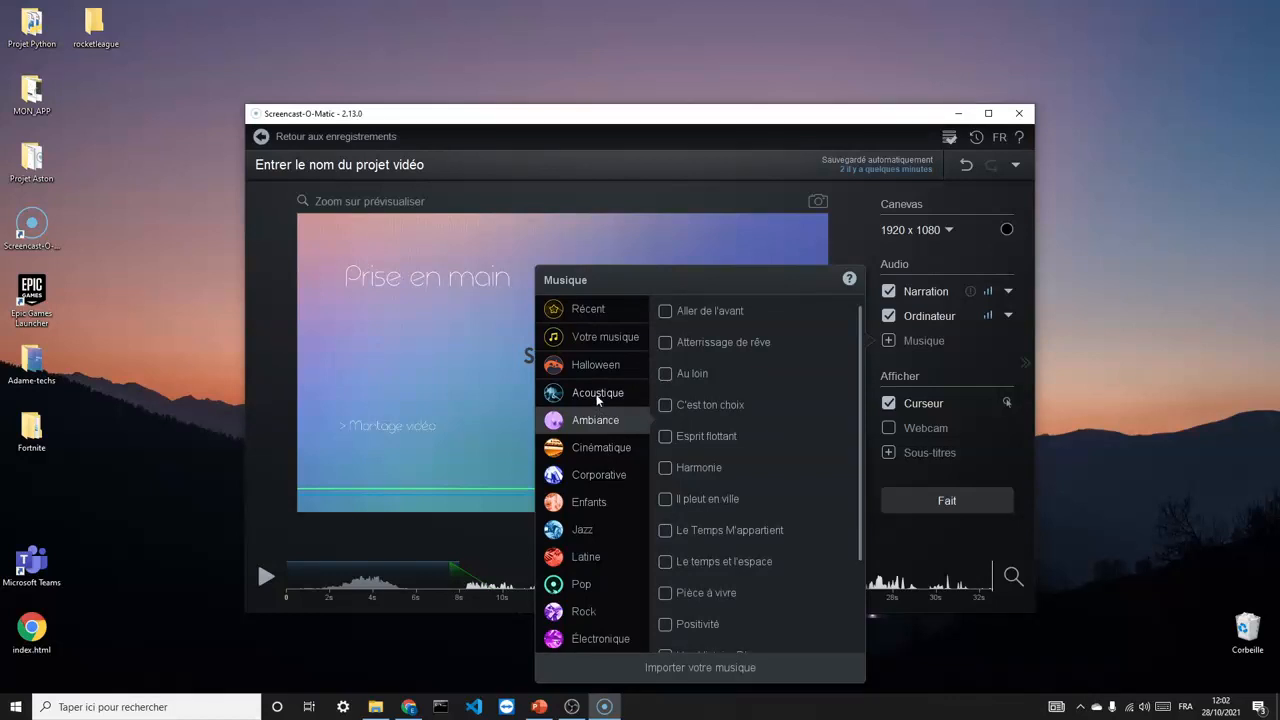
scroll(728, 390, down, 2)
scroll(728, 410, up, 3)
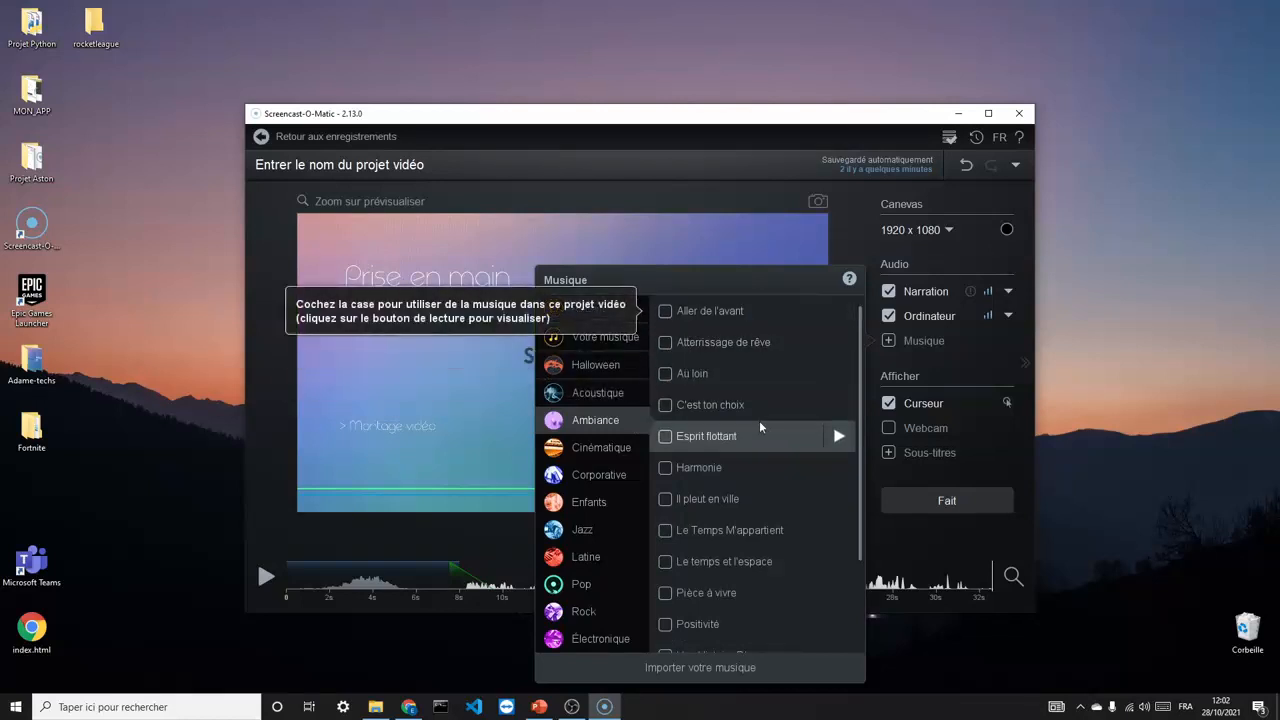
click(838, 313)
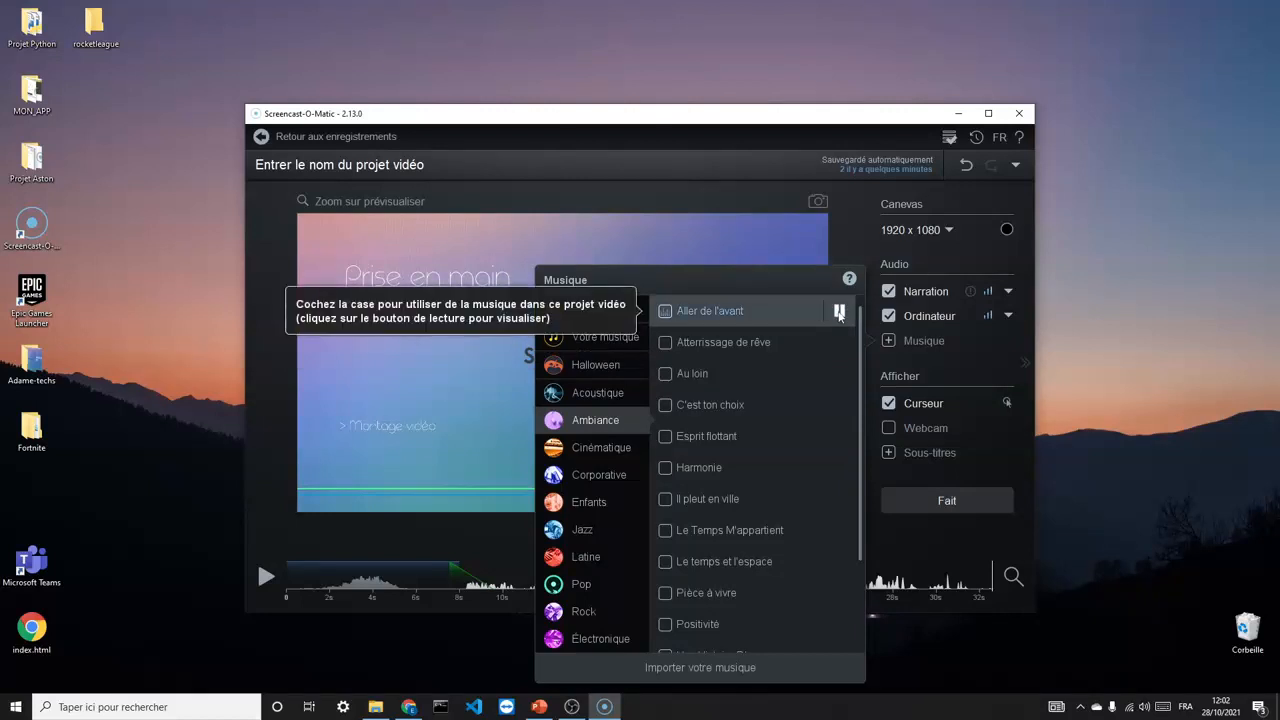
click(838, 313)
click(665, 312)
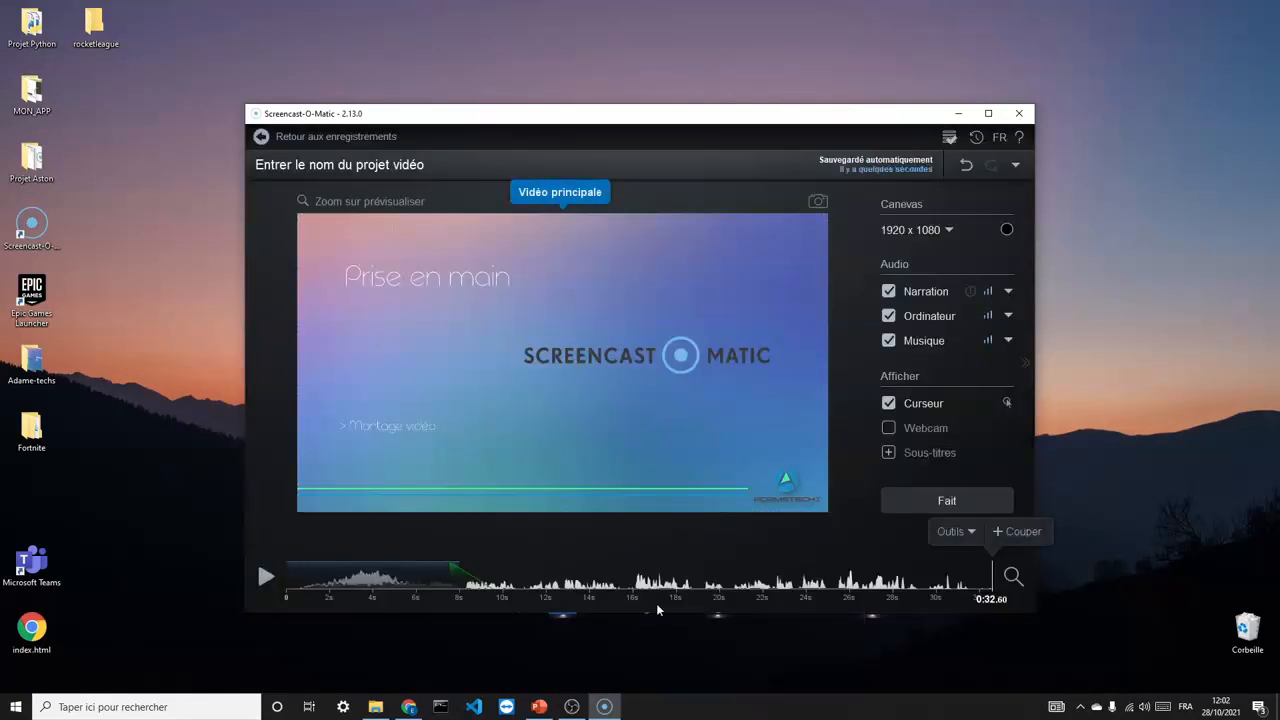
Set the Apparaître en fondu duration of the project's background music to 7 sec
click(1007, 342)
click(1008, 342)
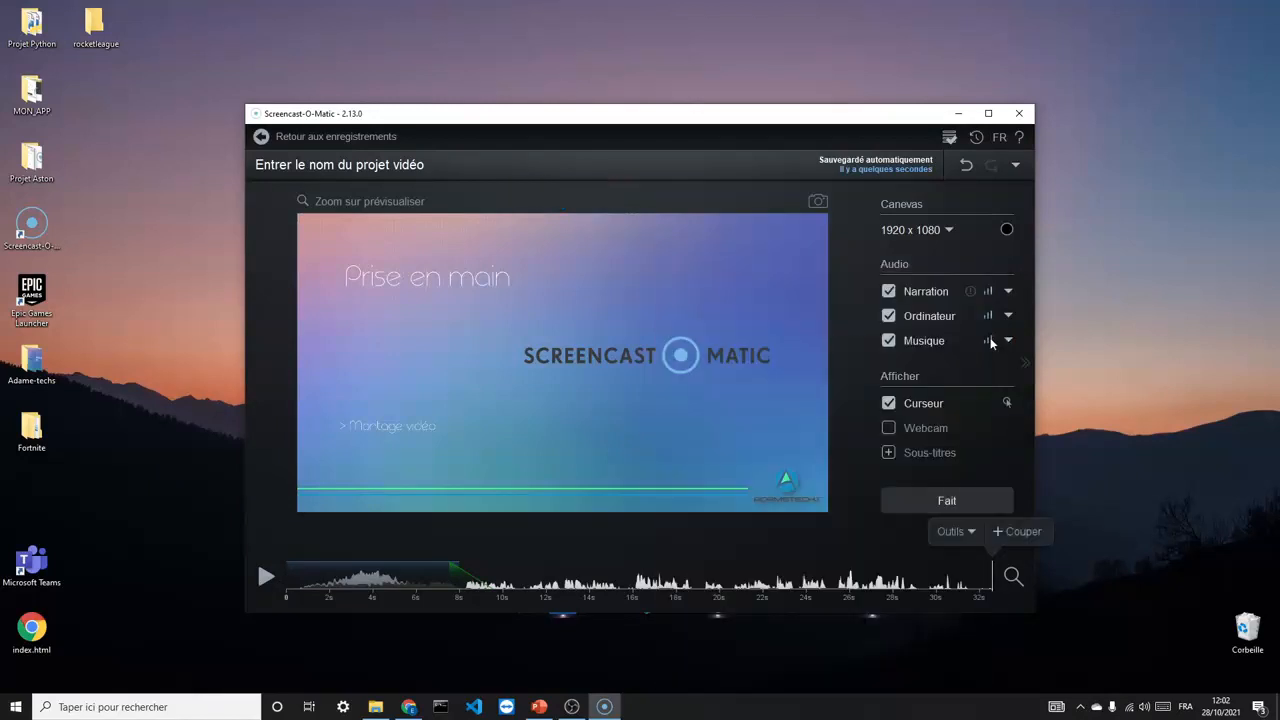
click(988, 341)
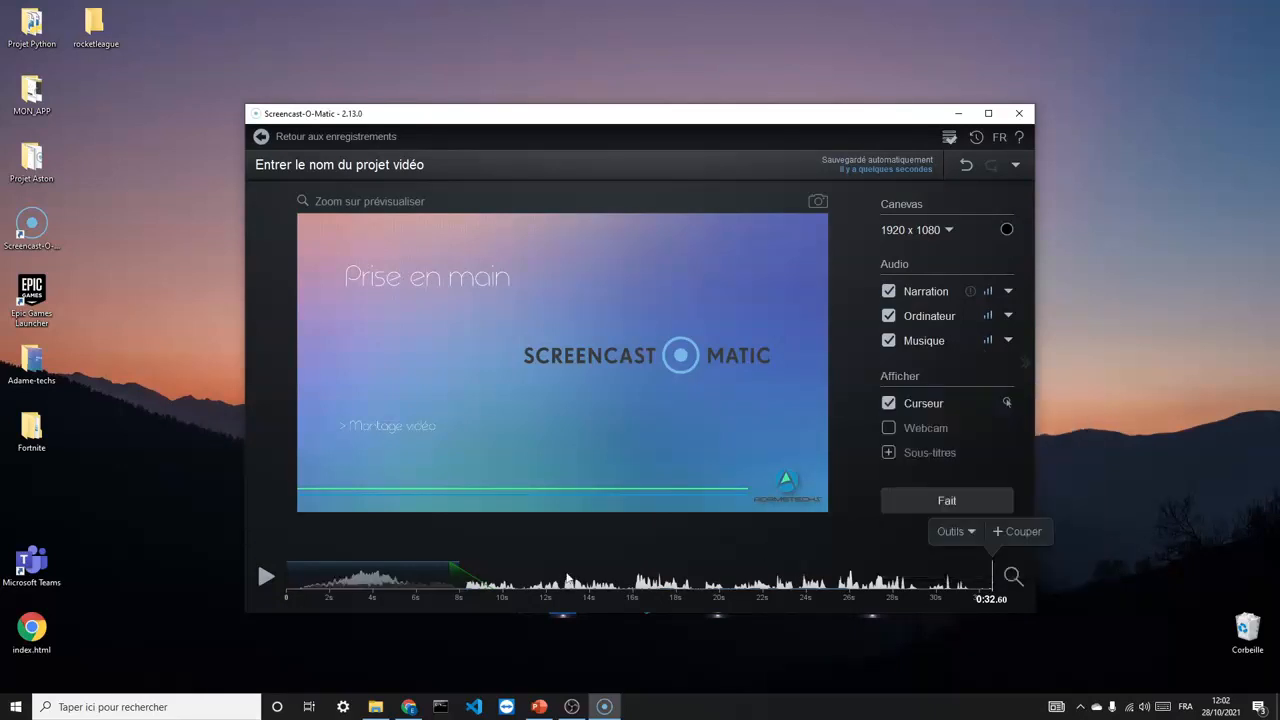
click(988, 342)
click(991, 343)
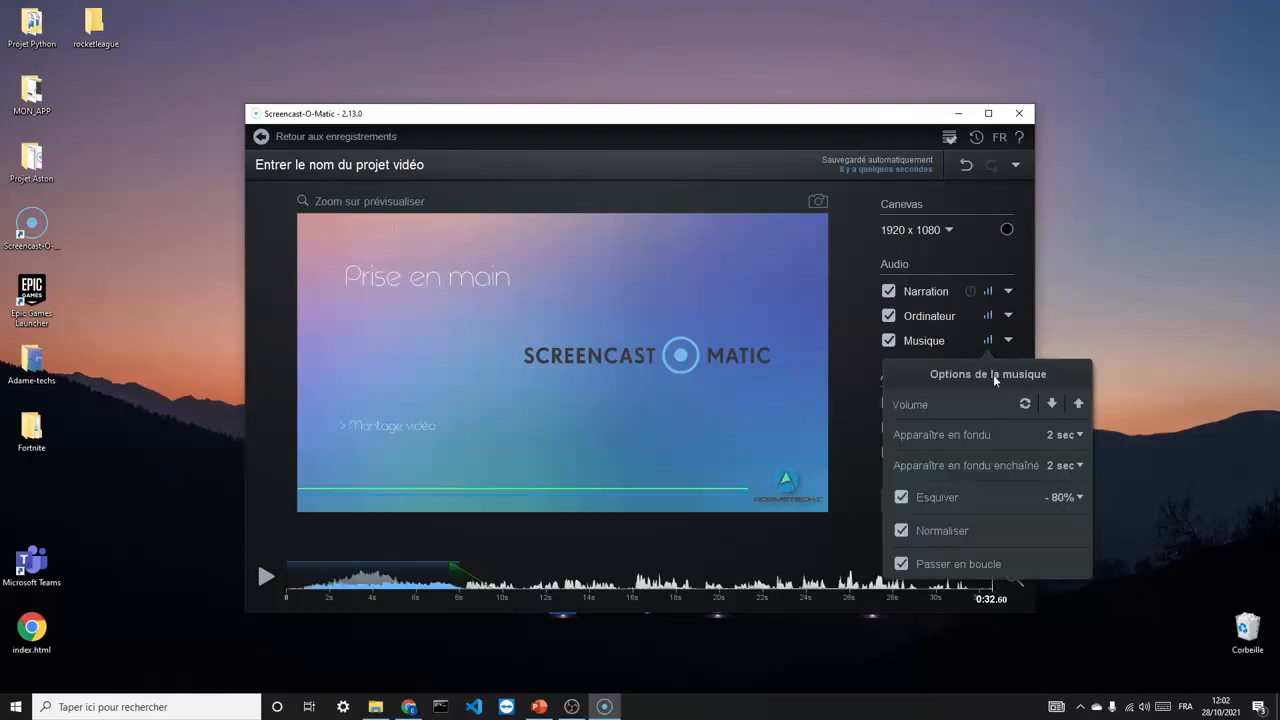
click(1077, 404)
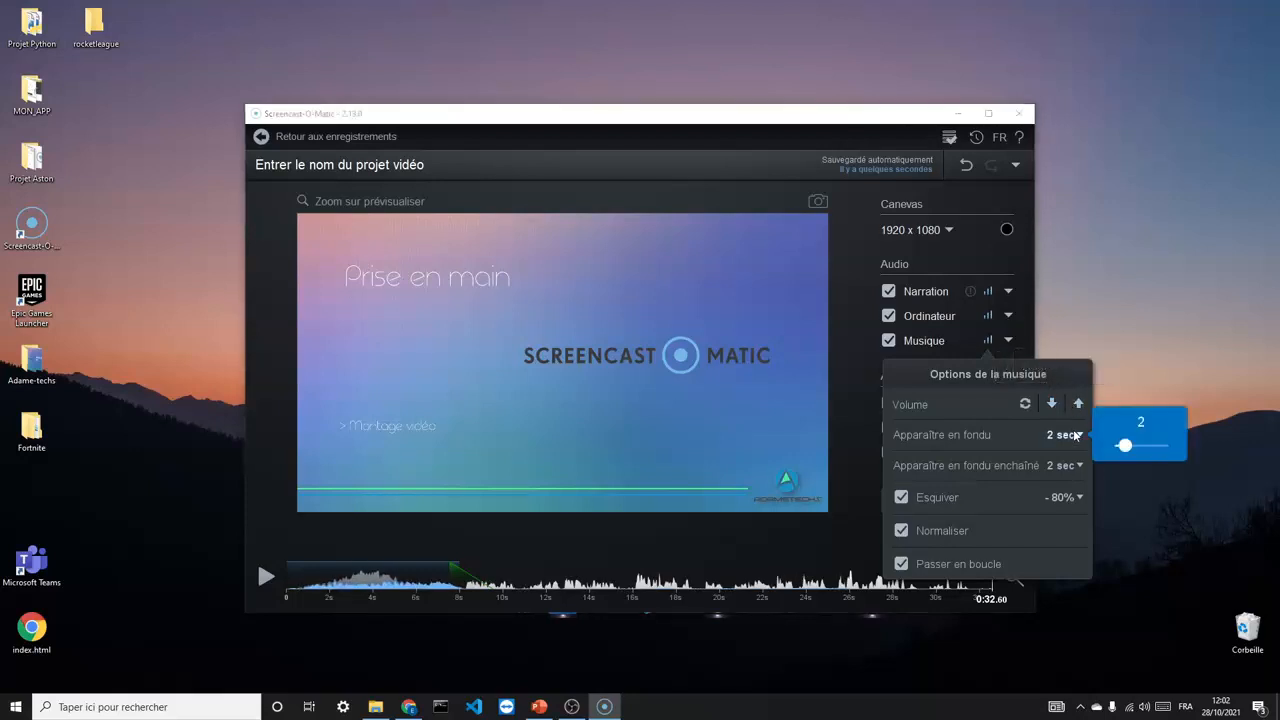
drag(1130, 447, 1152, 445)
click(1065, 465)
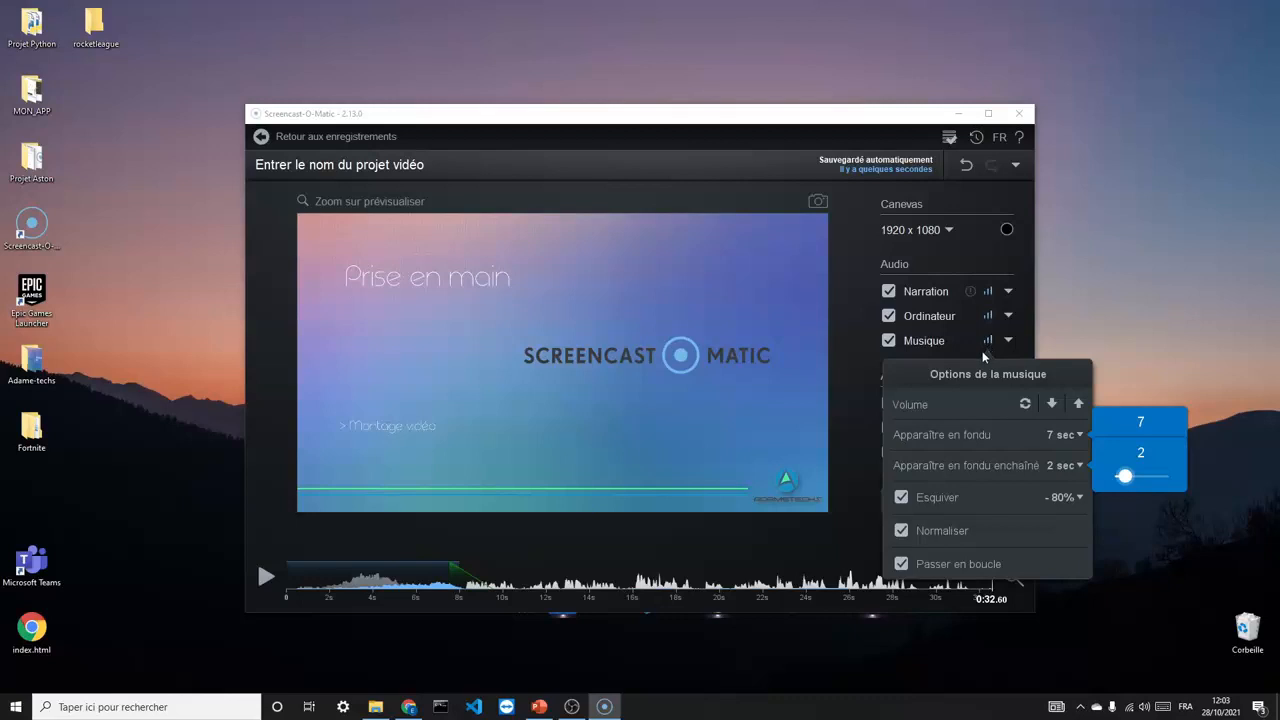
click(856, 387)
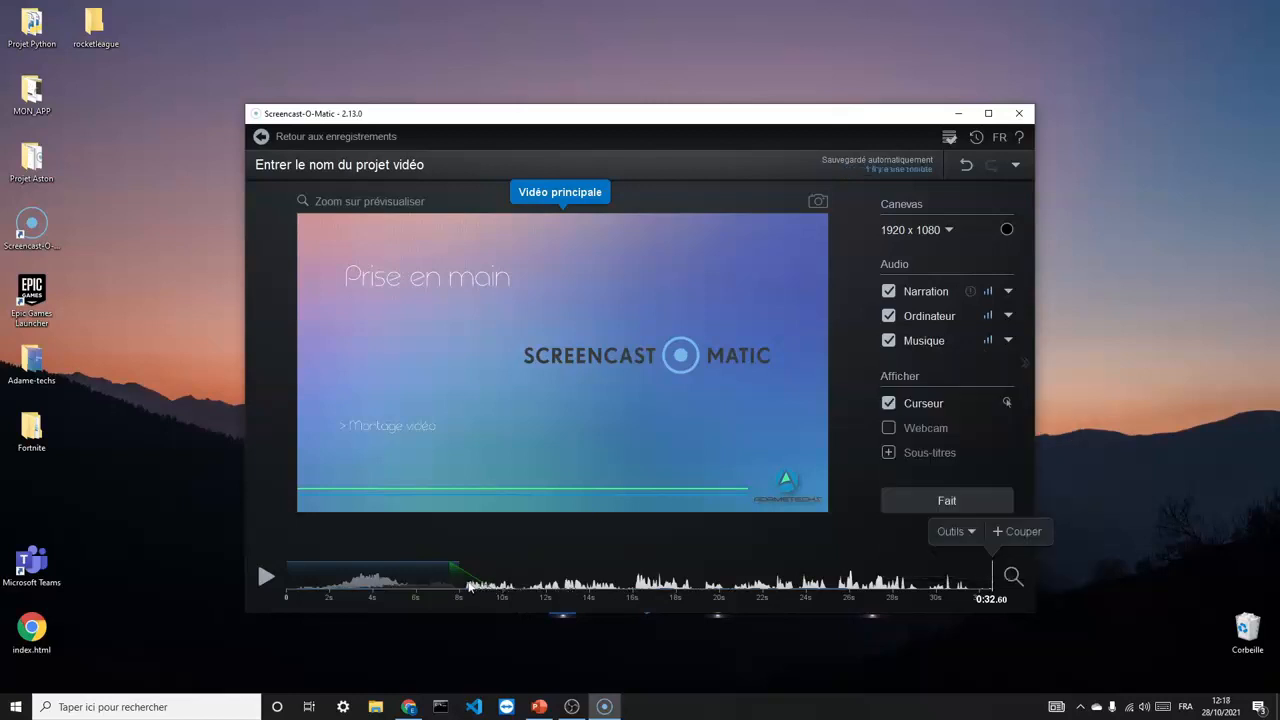
Review the main video's timeline and turn off the background music applied to the whole project
click(469, 586)
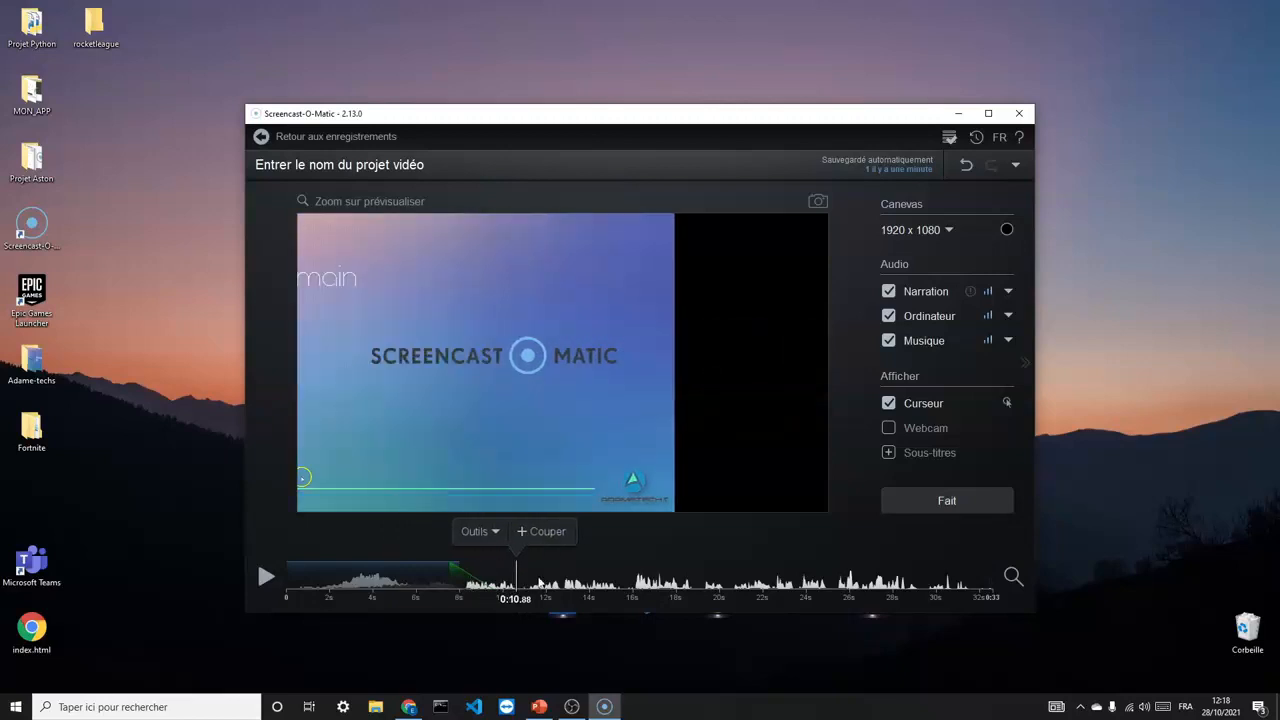
click(876, 588)
drag(891, 586, 898, 587)
drag(694, 573, 859, 568)
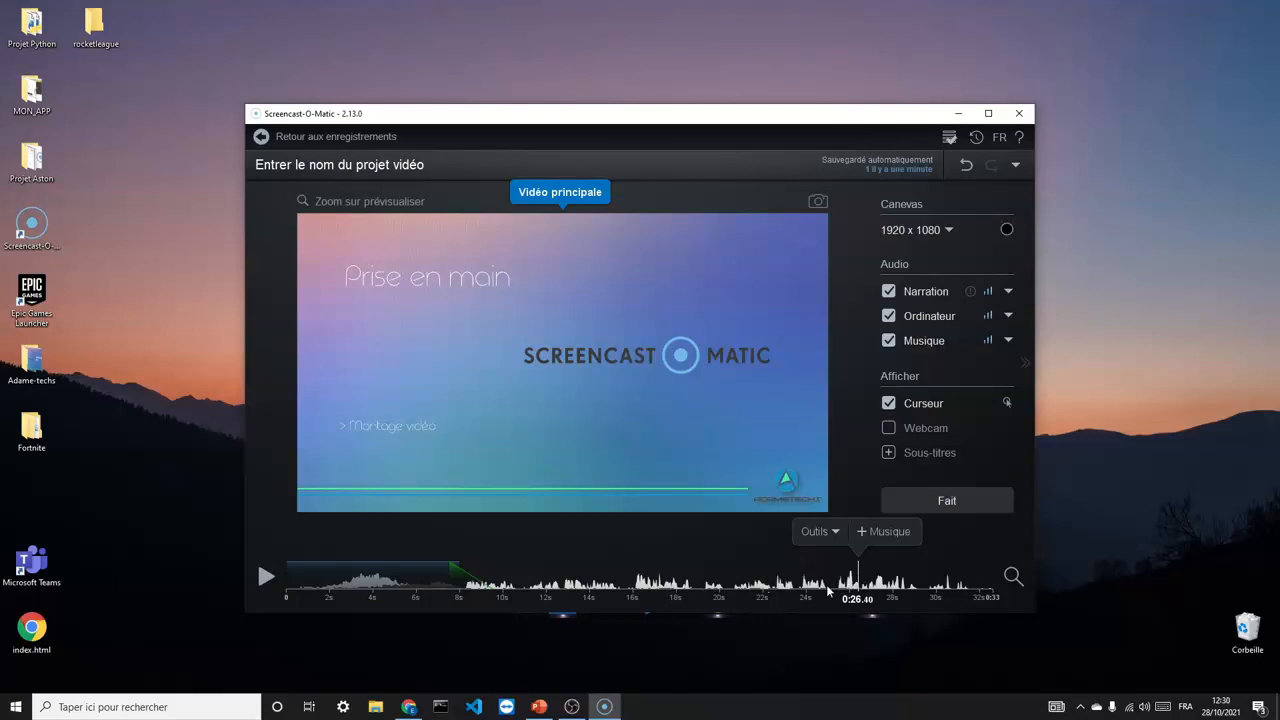
drag(828, 591, 996, 553)
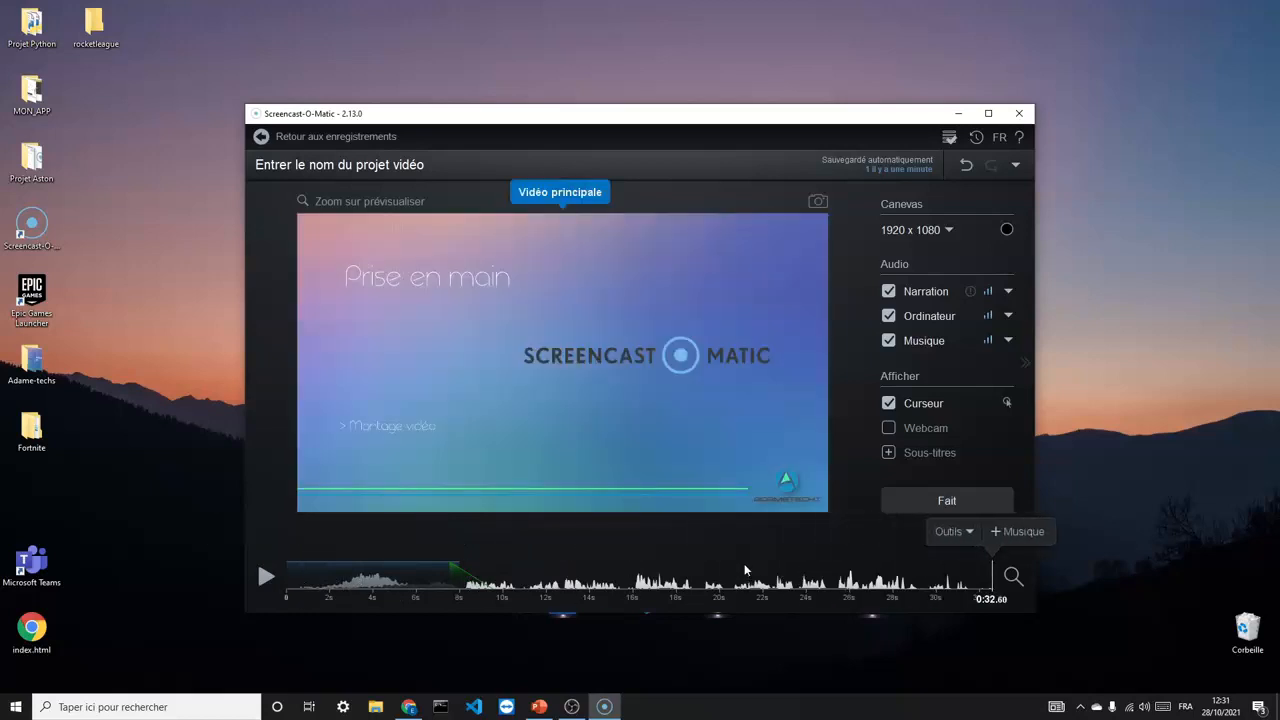
drag(469, 575, 866, 549)
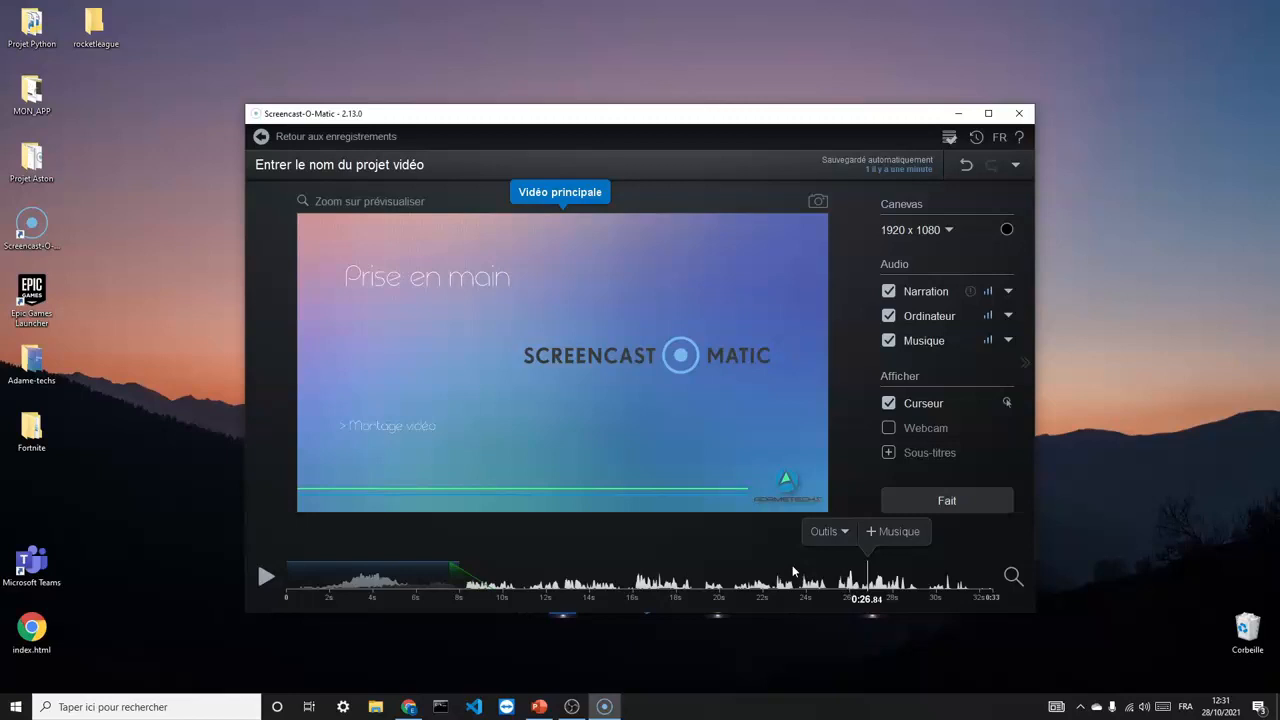
click(887, 341)
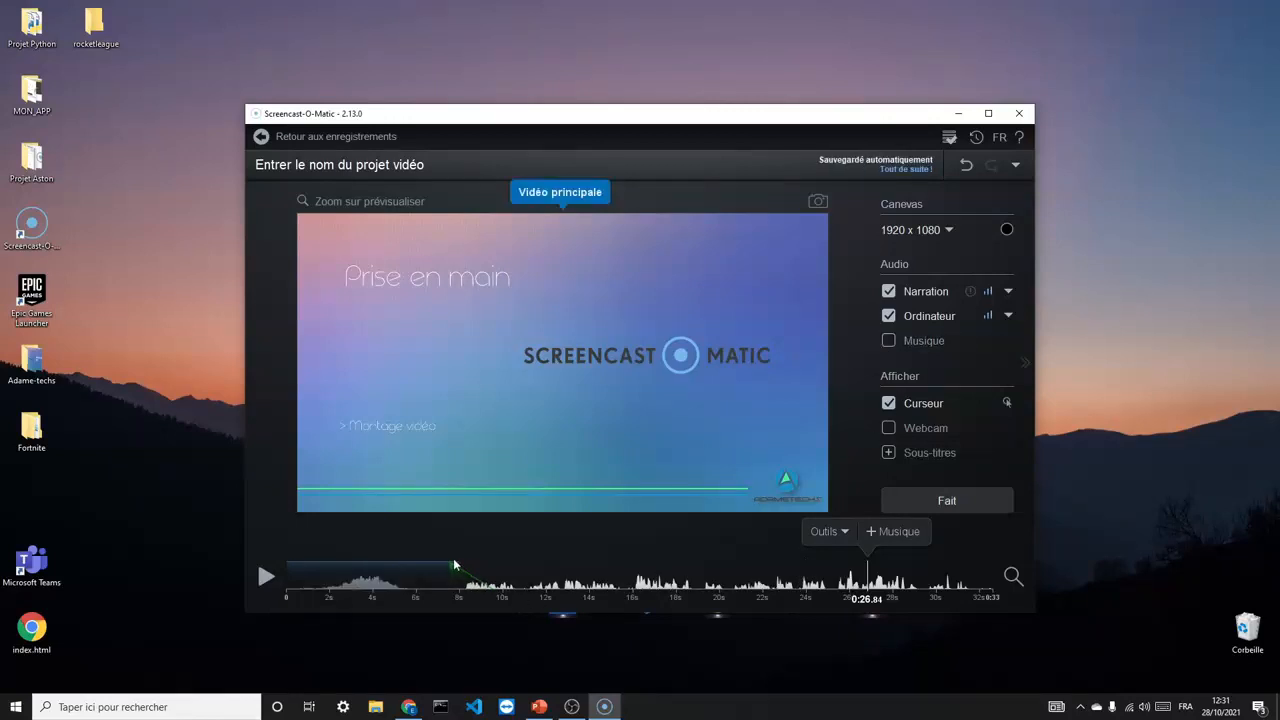
Add the music track Aller de l'avant to the section from 0:08.20 to the video's end at 0:32.60
drag(467, 577, 700, 570)
click(702, 568)
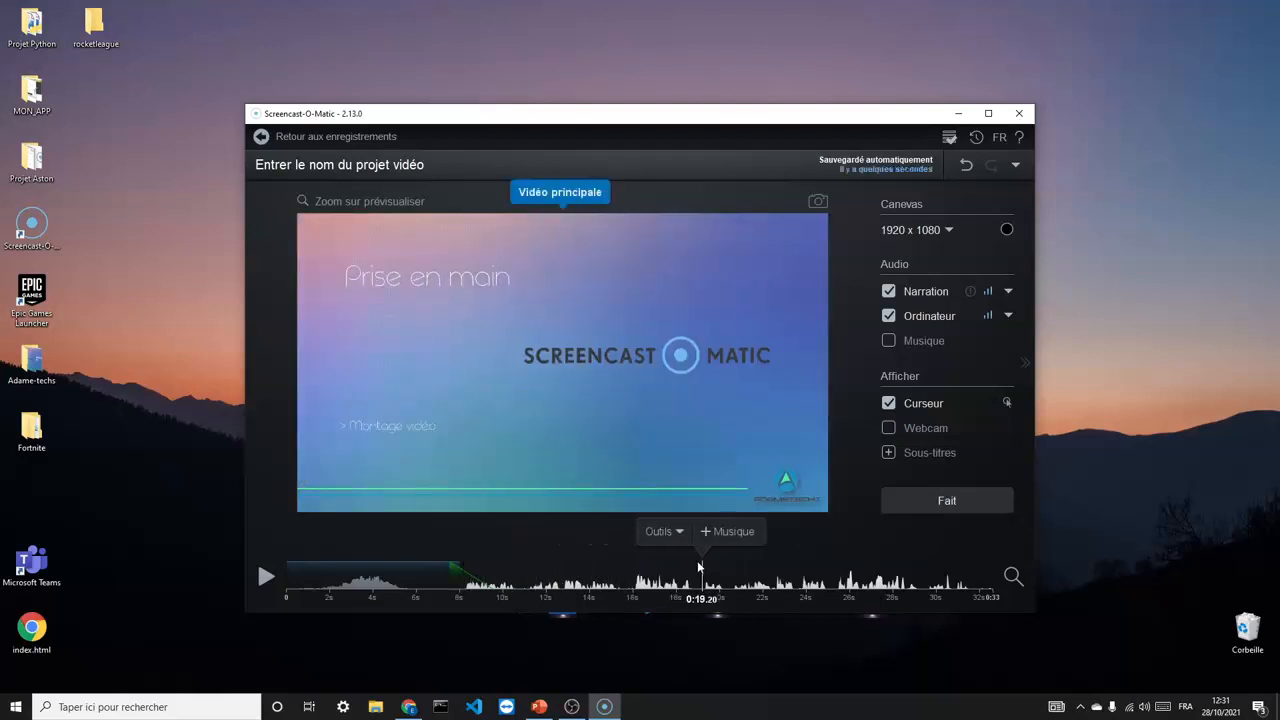
drag(702, 568, 463, 568)
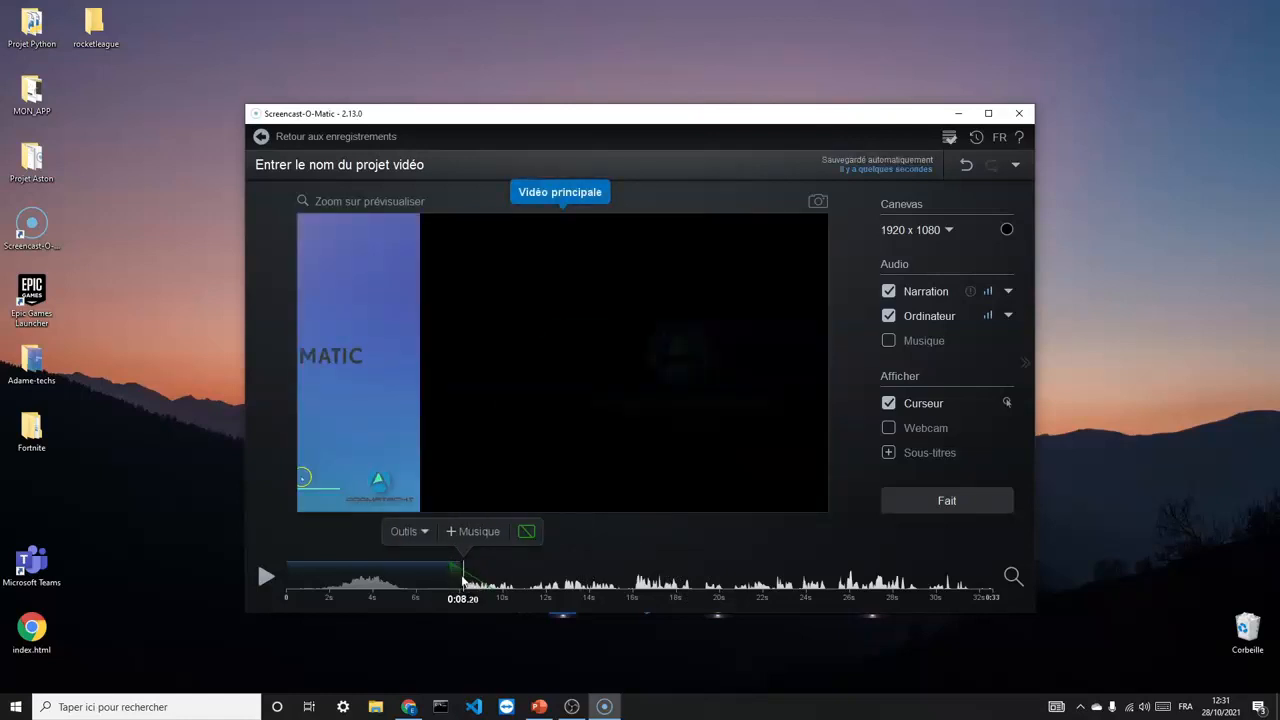
click(412, 531)
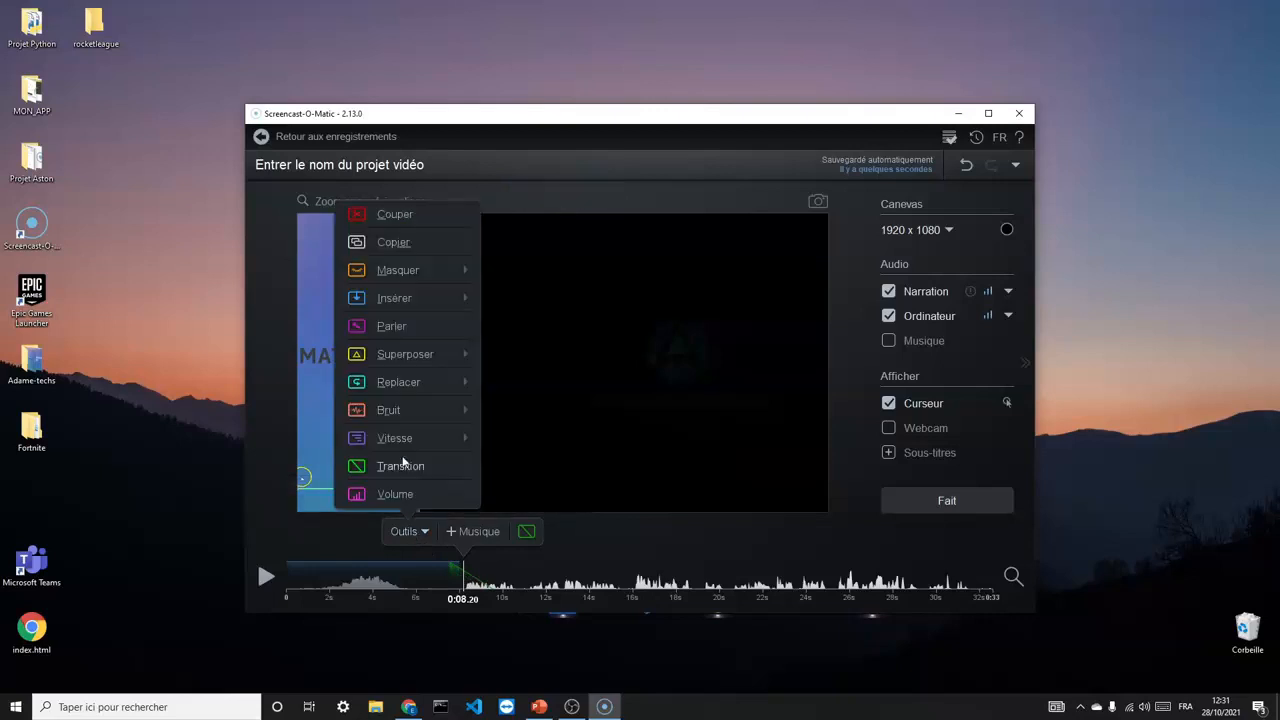
mouse_move(404, 410)
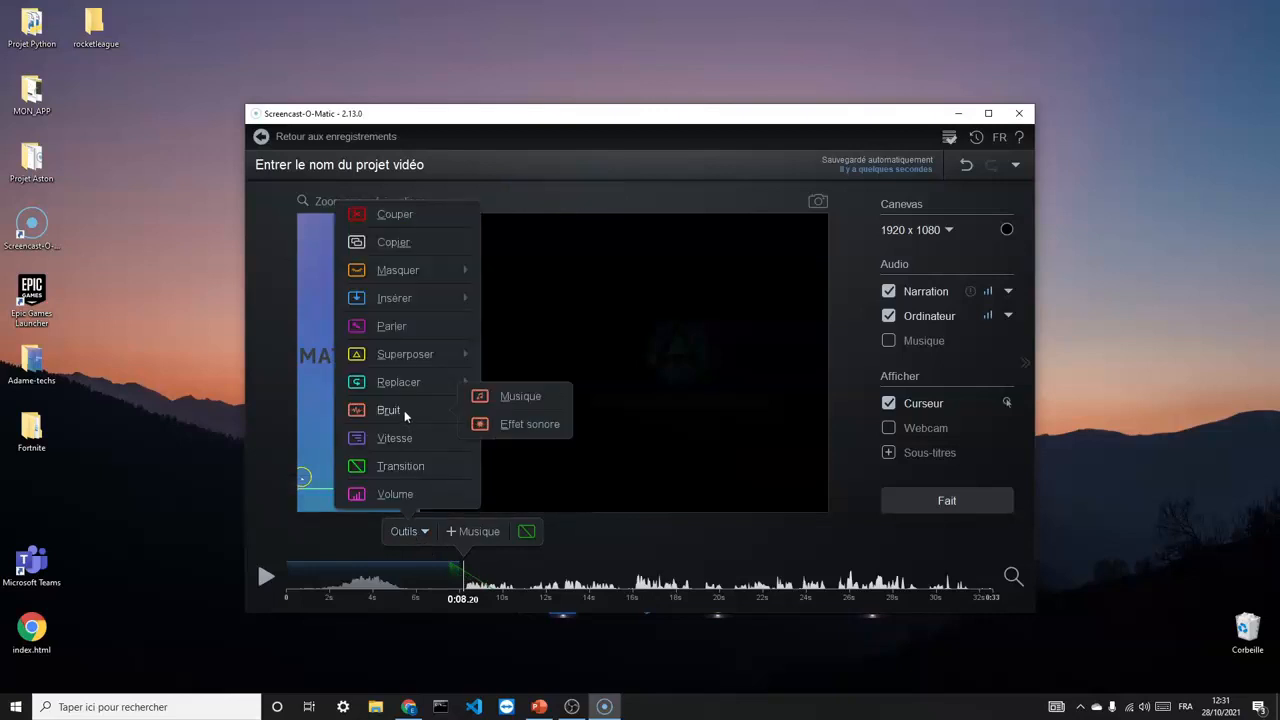
click(511, 397)
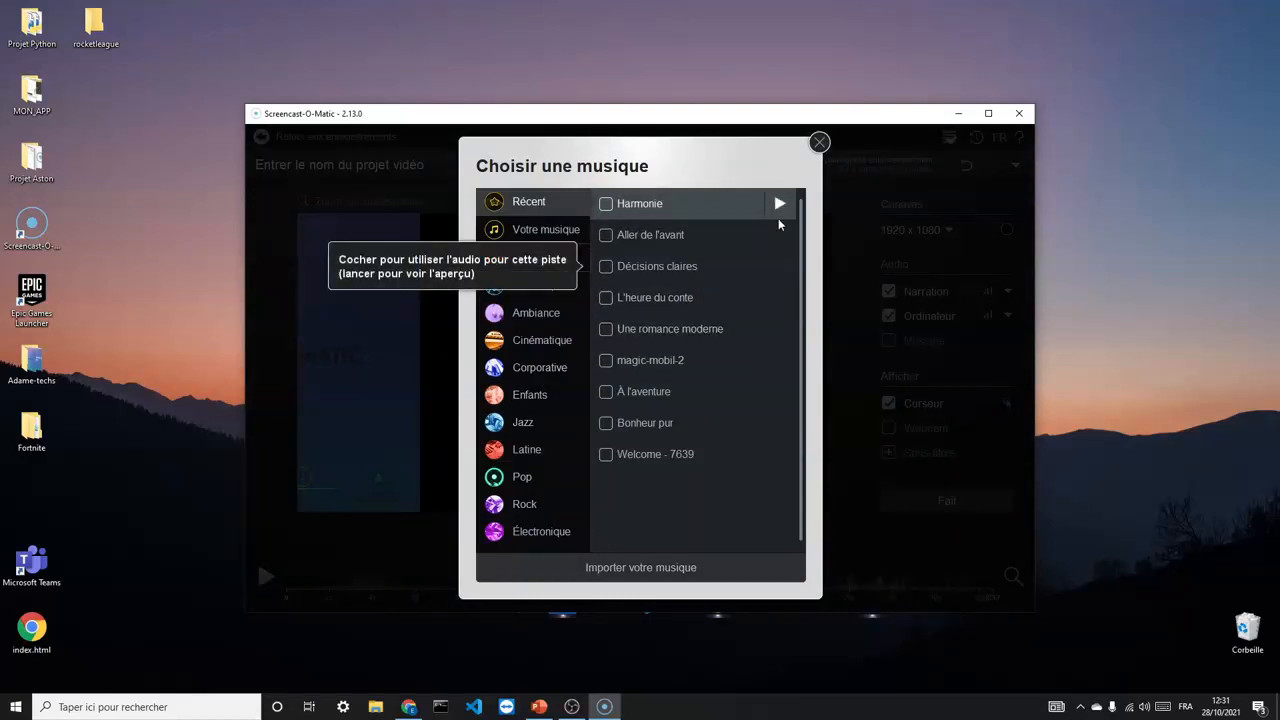
click(605, 234)
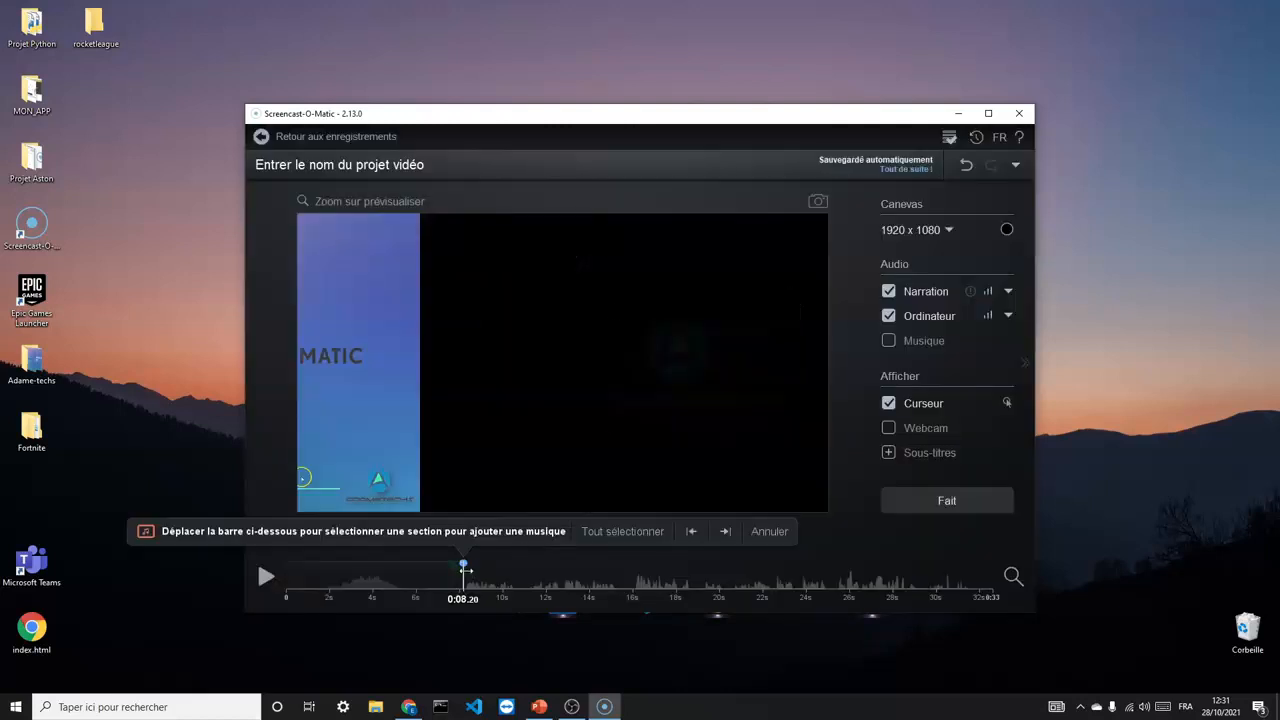
drag(463, 570, 991, 575)
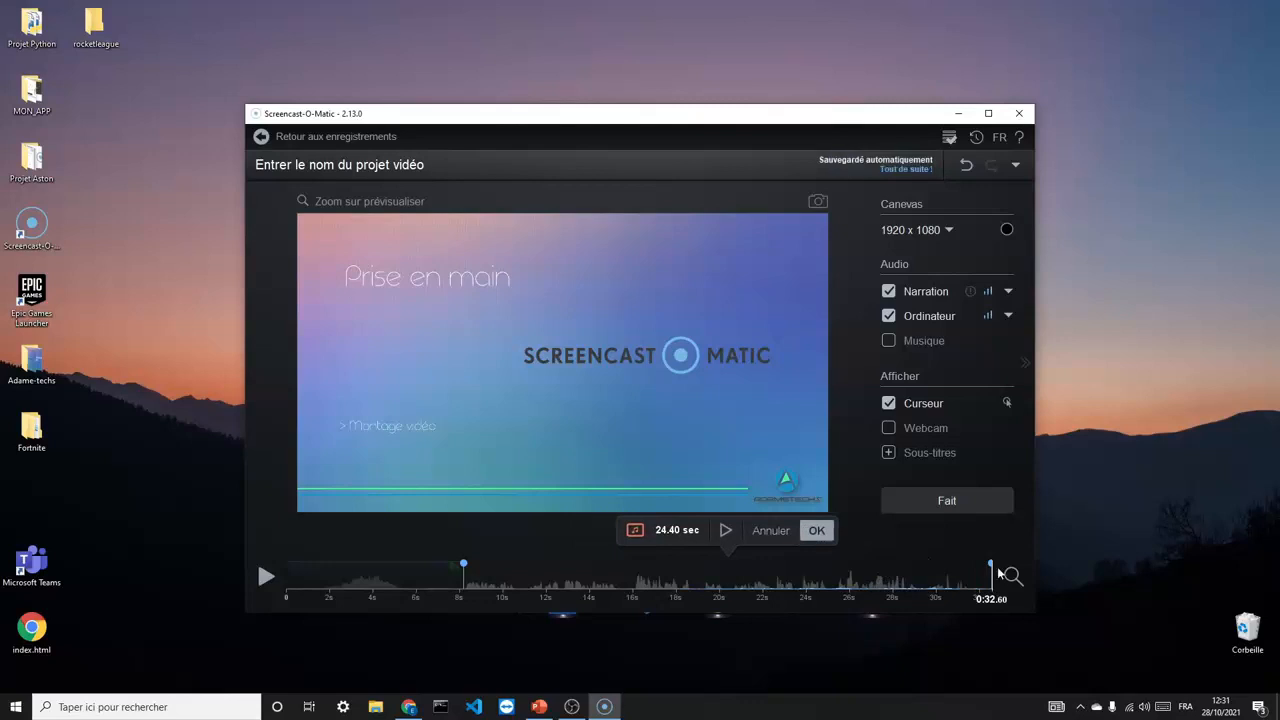
click(523, 578)
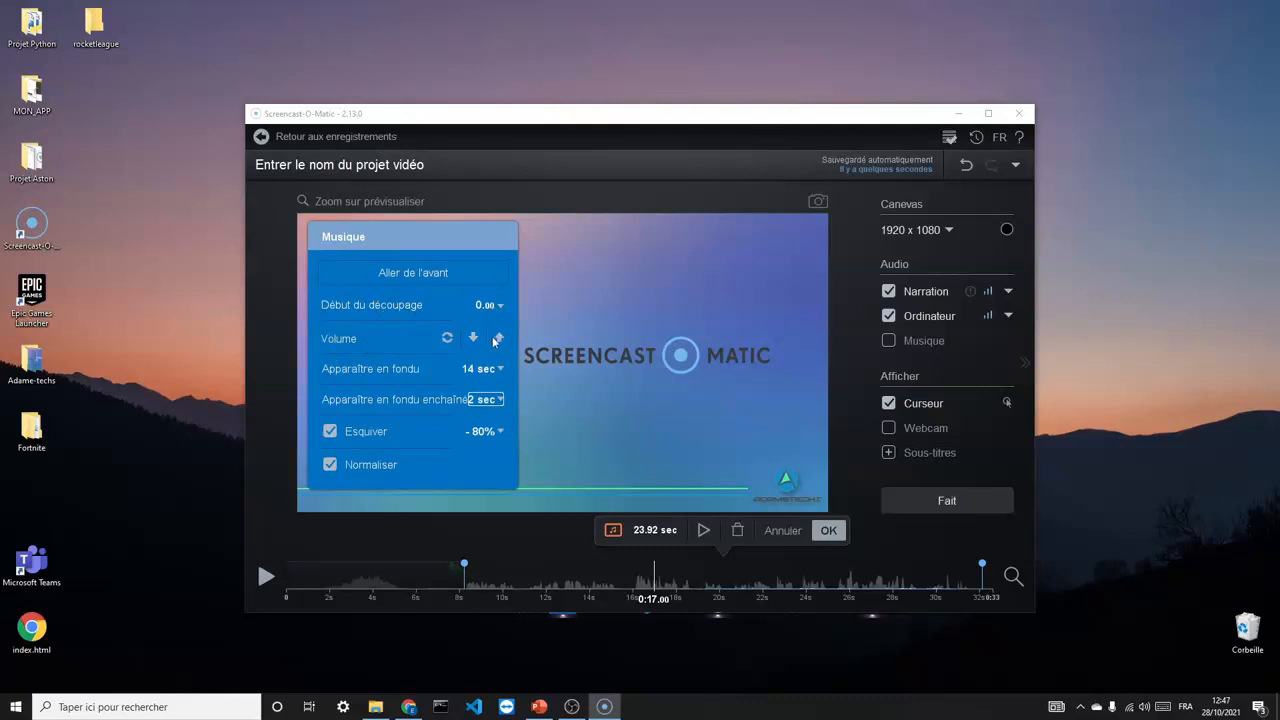
Lower the volume of the added music section and set its Apparaître en fondu duration to 3 sec
click(473, 337)
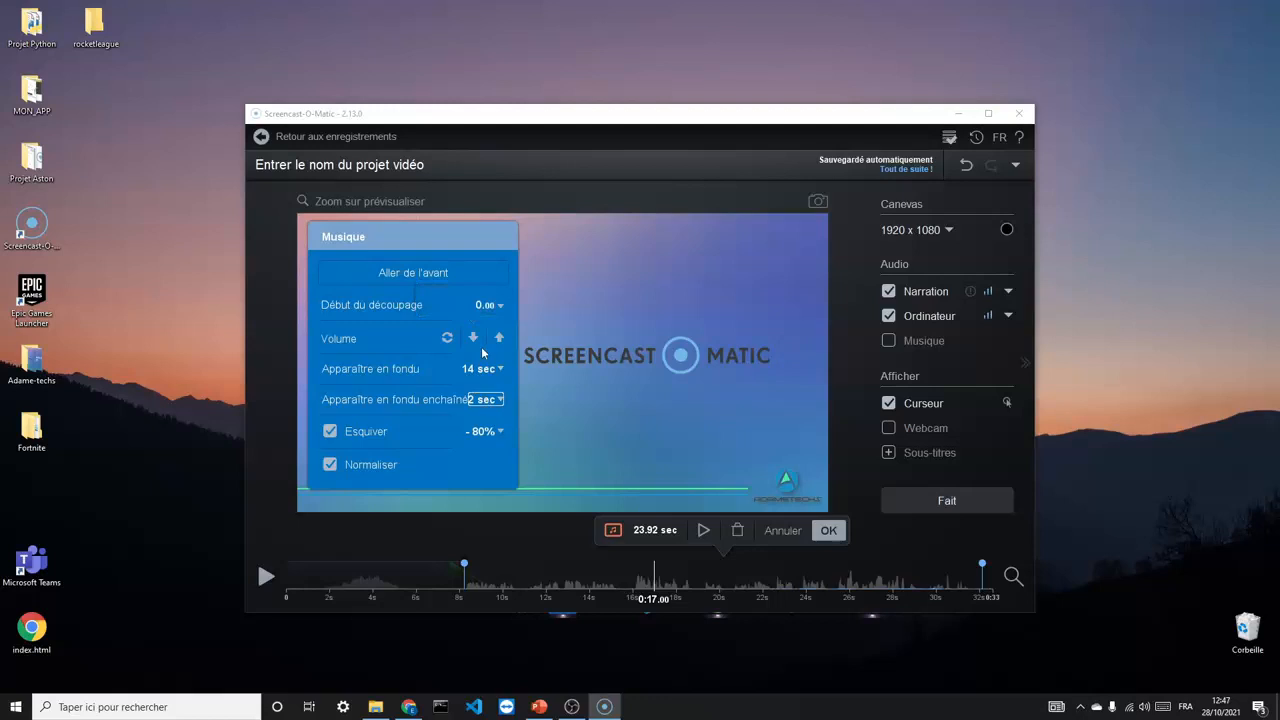
click(486, 372)
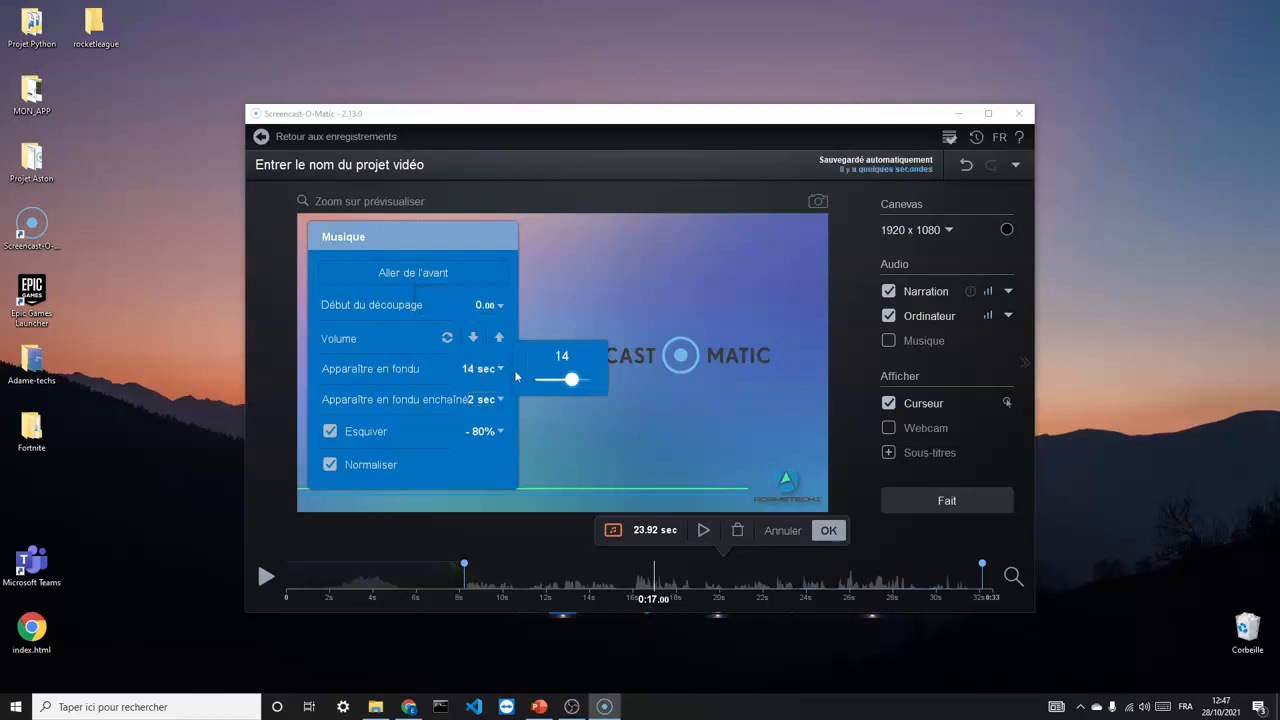
drag(574, 380, 544, 381)
click(503, 396)
click(502, 400)
click(502, 401)
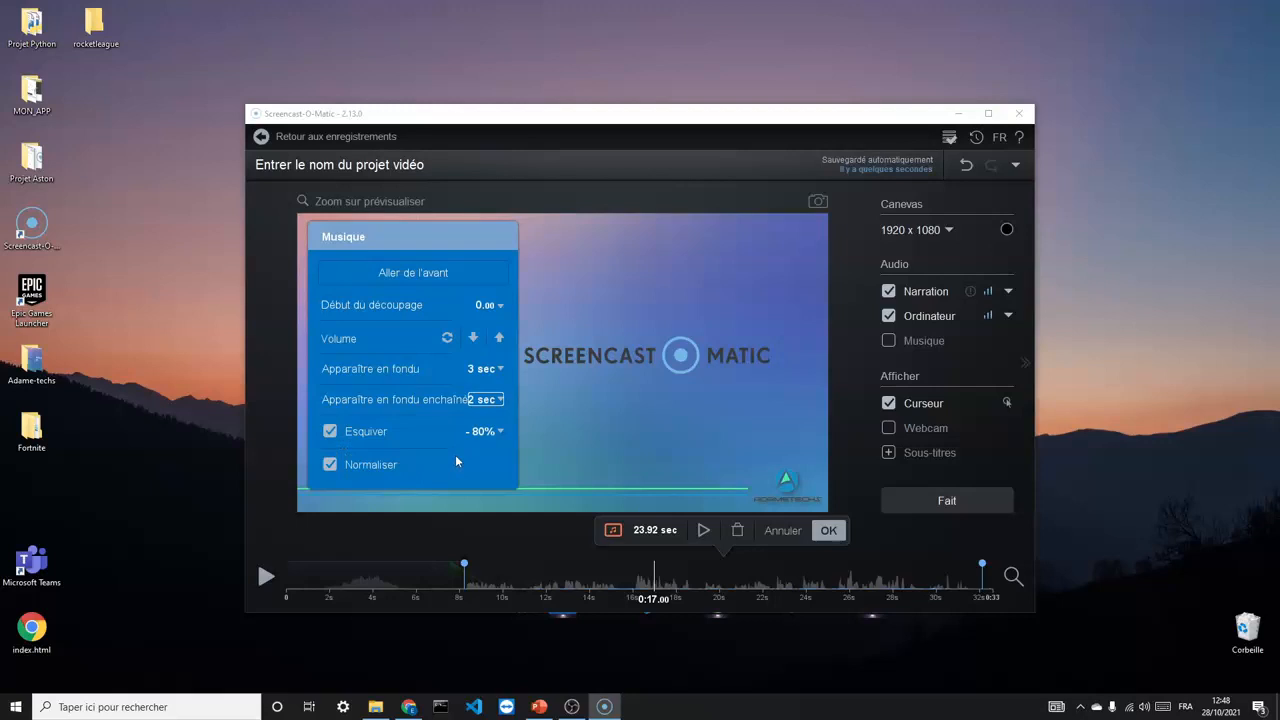
Preview the music section, including the part around 0:13, and stop playback
click(702, 531)
click(546, 572)
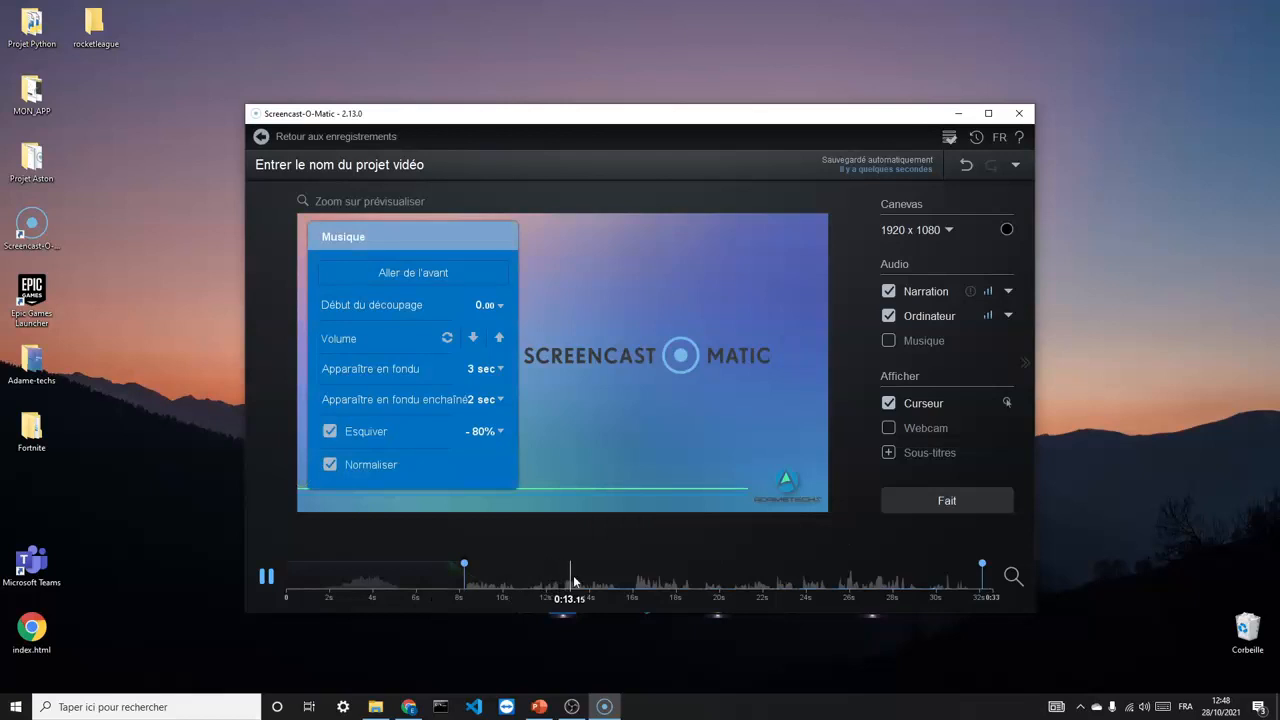
click(267, 579)
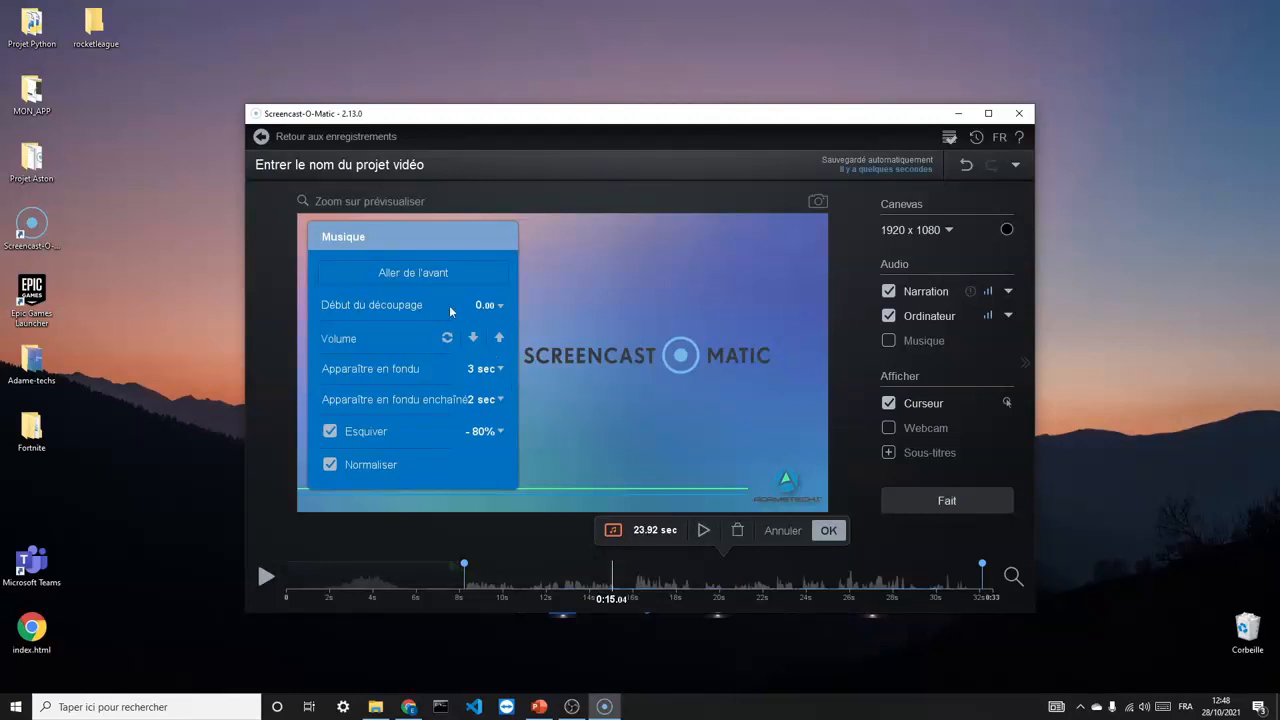
Check the available tracks, keep Aller de l'avant and apply the music section to the video
click(429, 277)
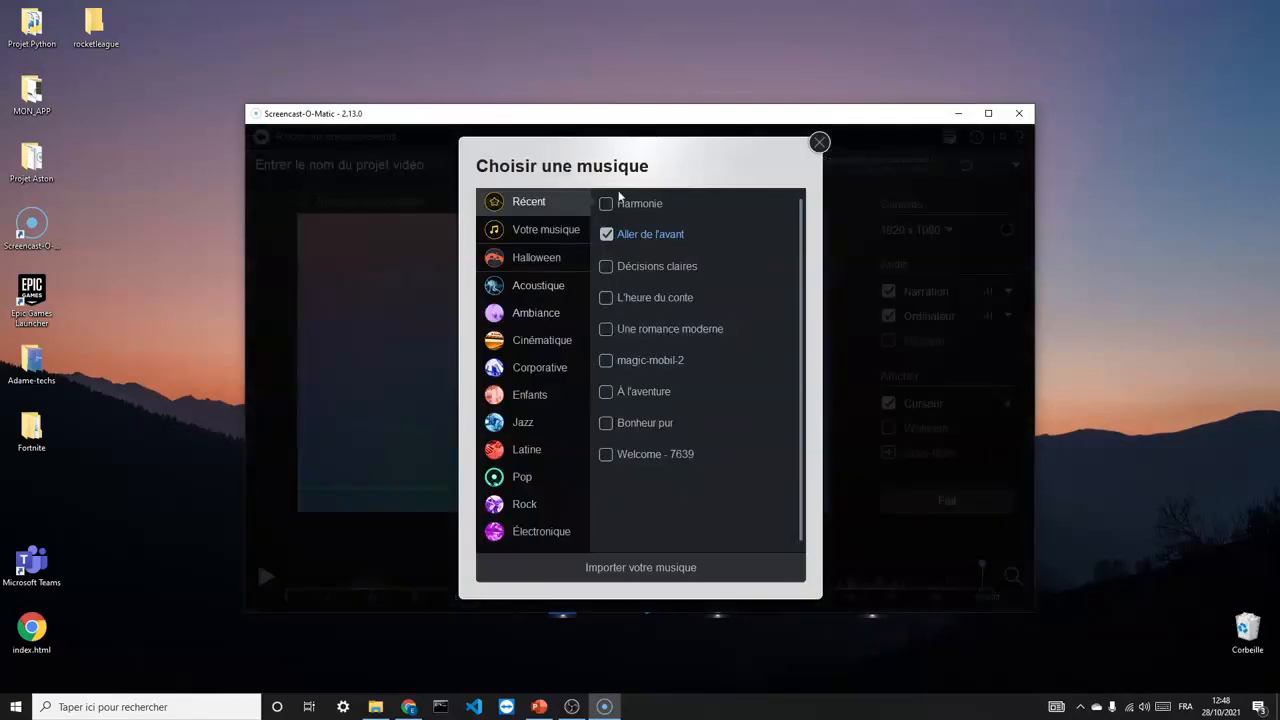
click(819, 143)
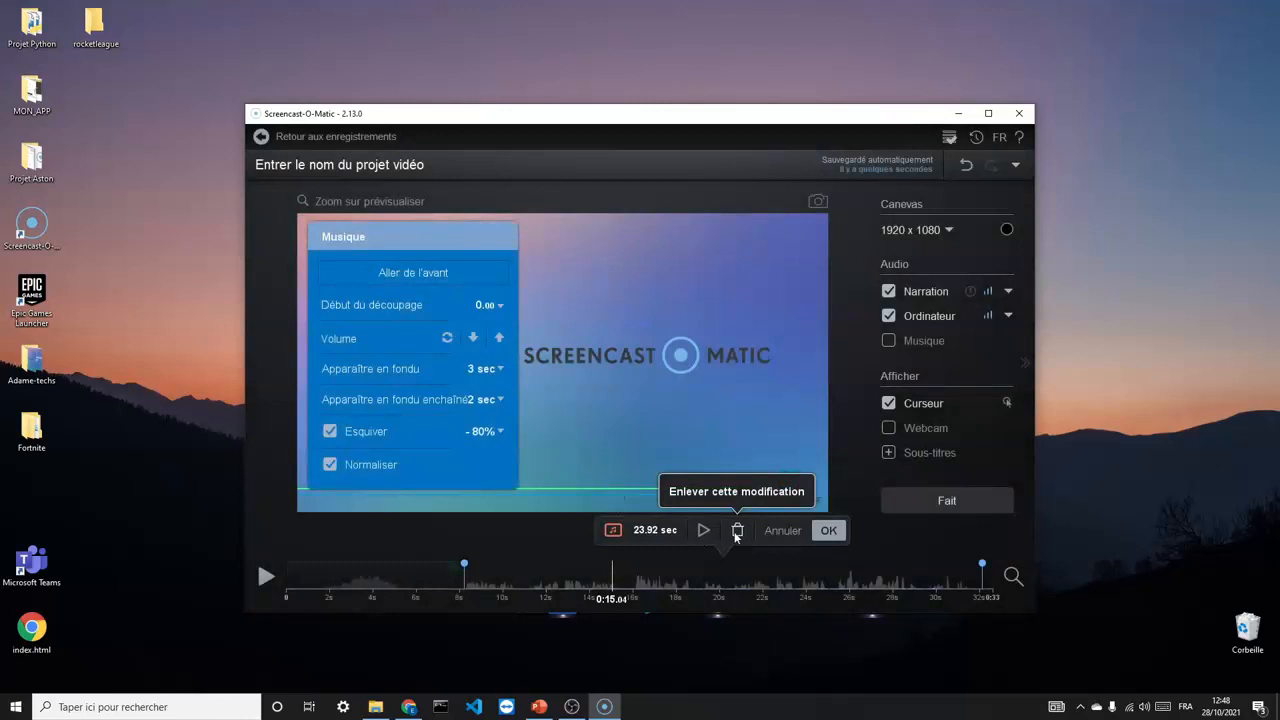
click(826, 531)
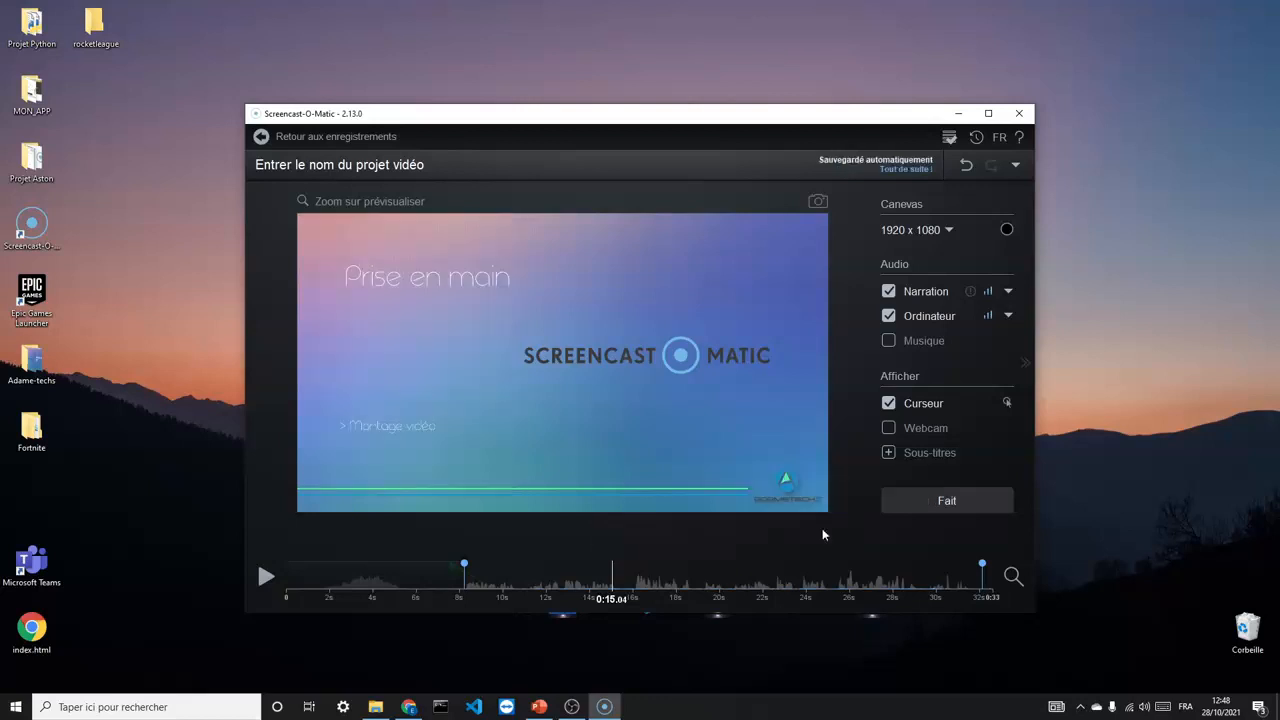
click(638, 575)
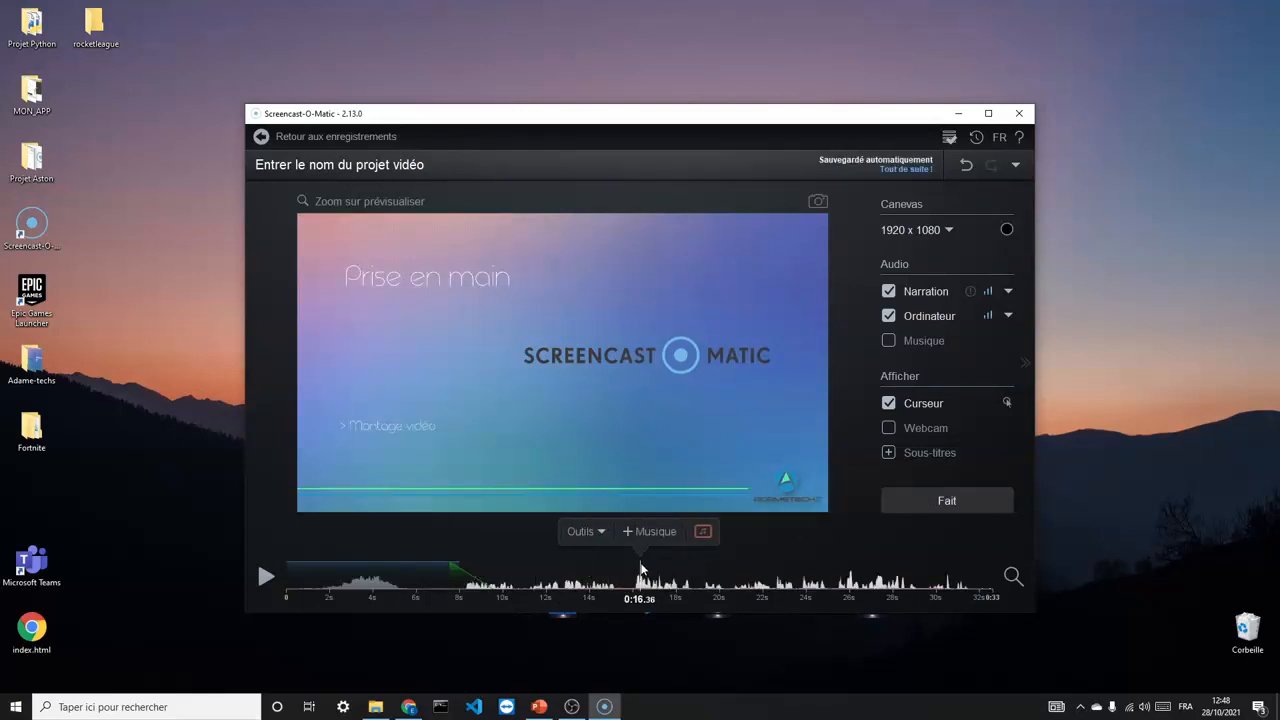